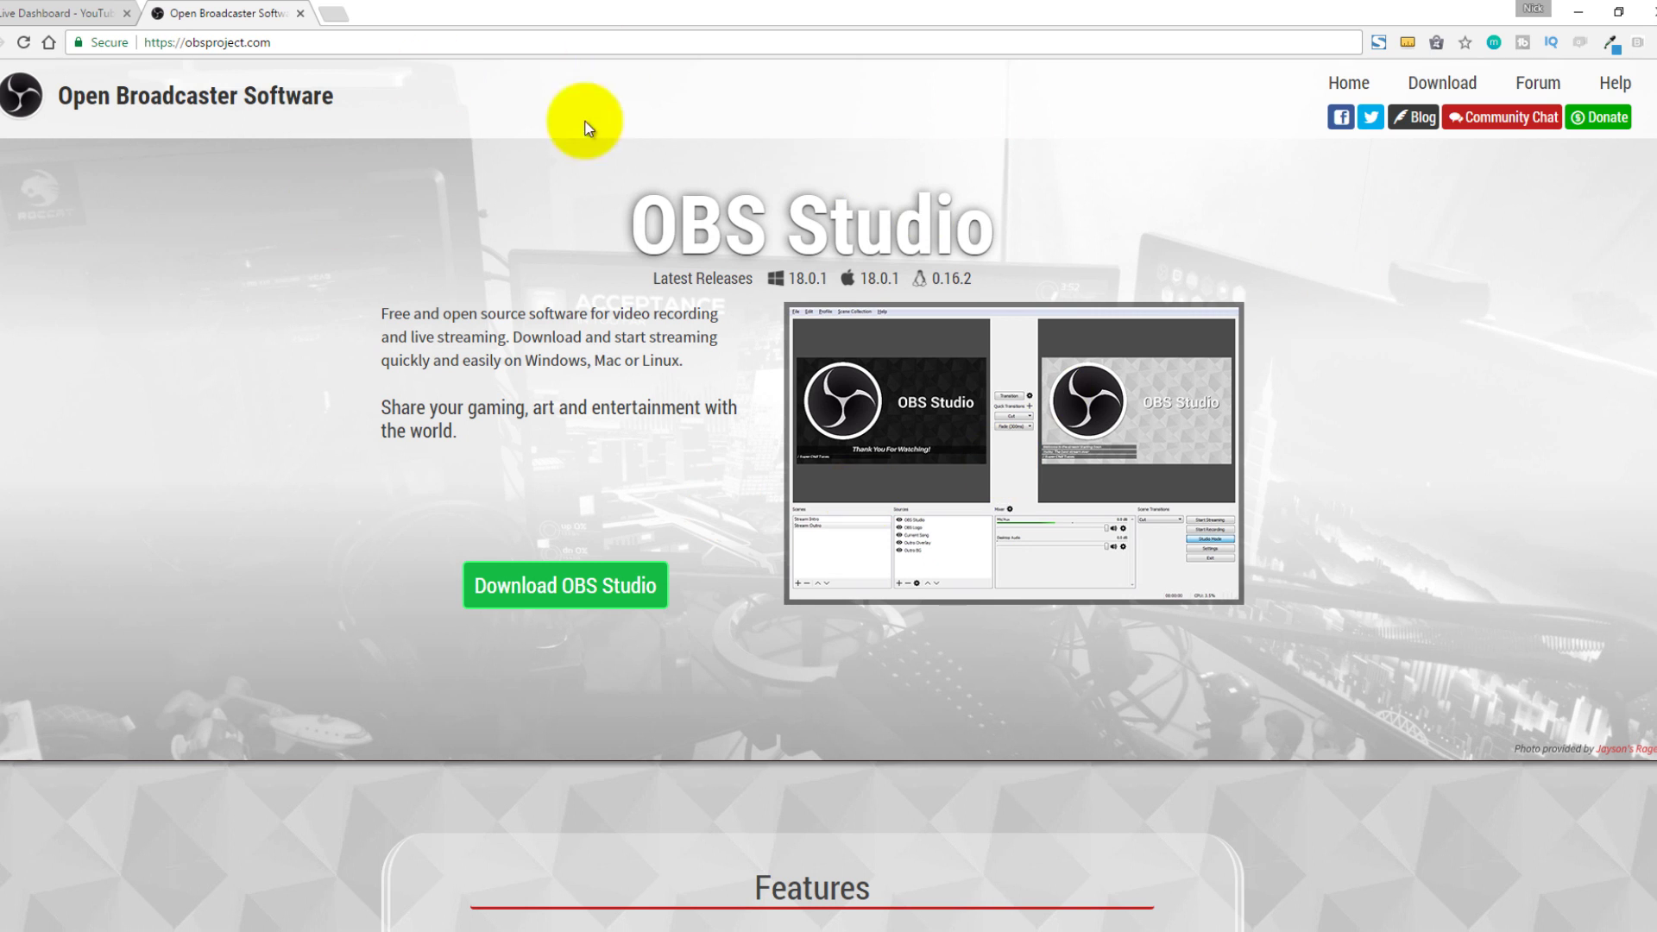
Step: Highlight 'Windows, Mac or Linux' on obsproject.com, then clear the selection
drag(528, 360, 685, 370)
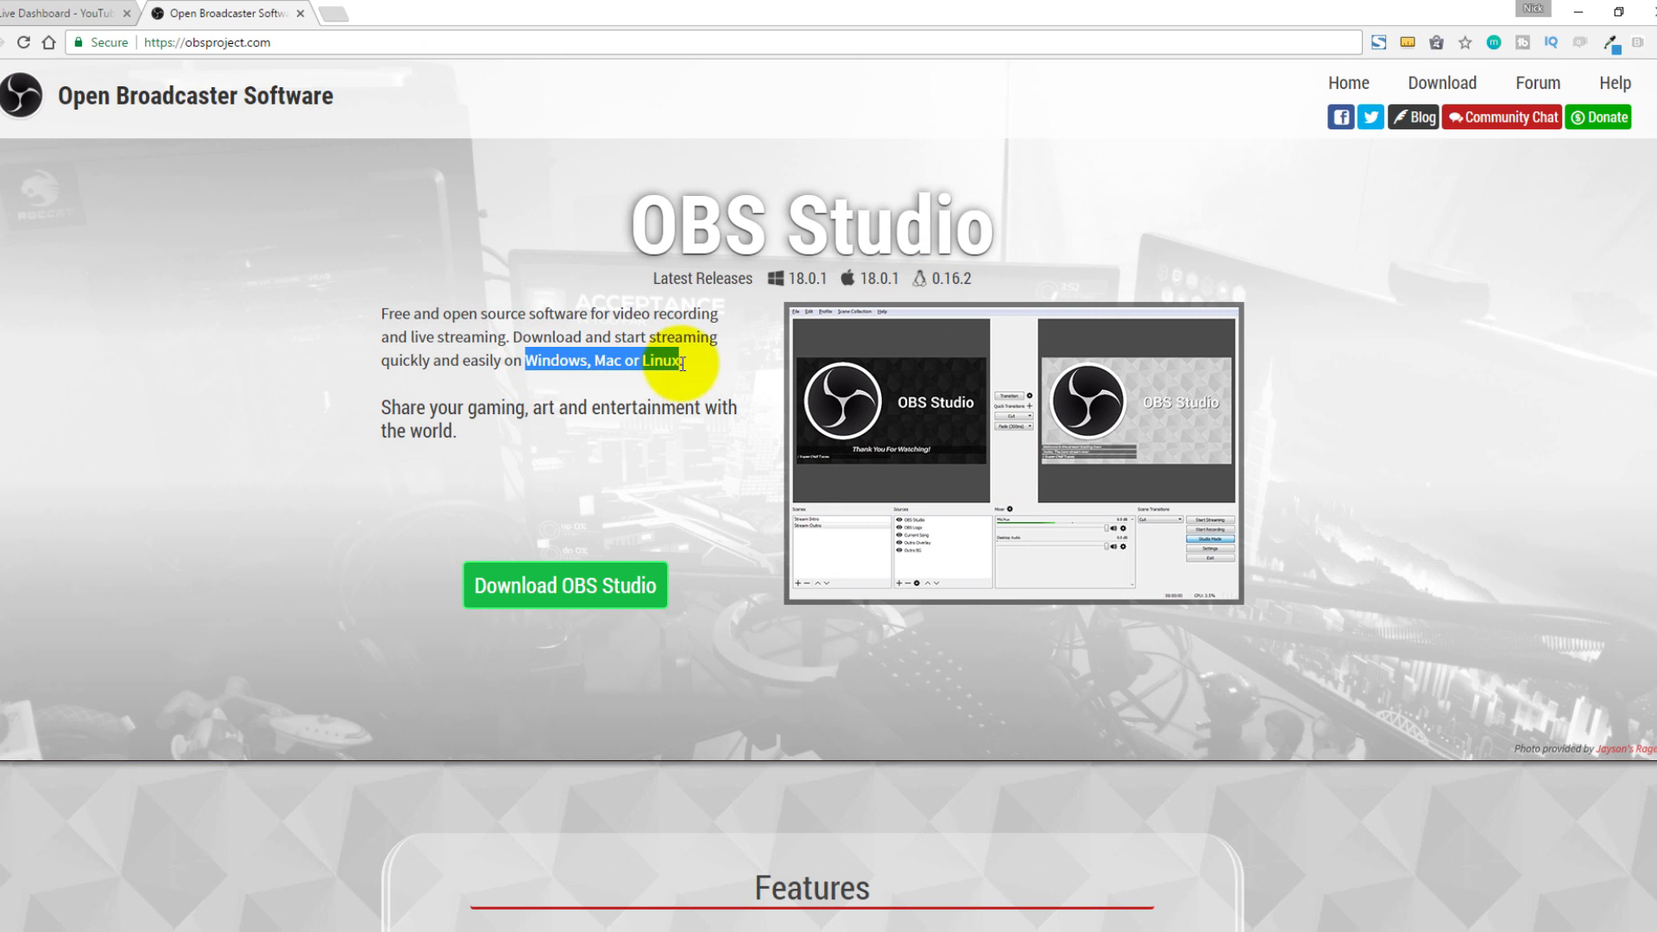
click(195, 417)
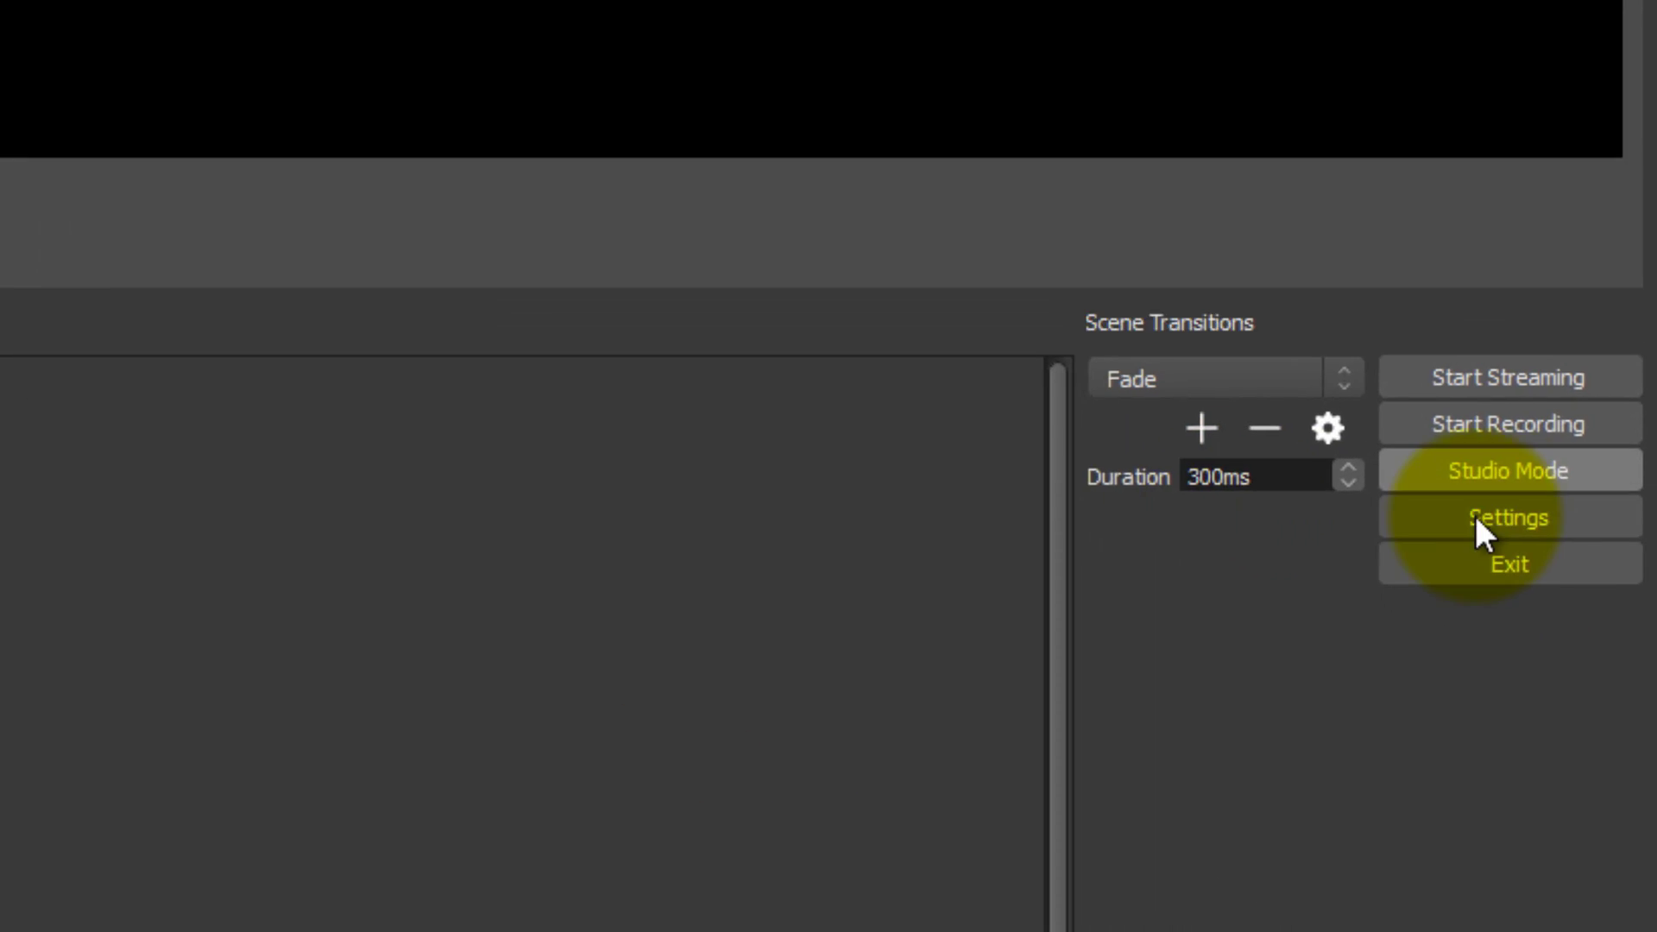
click(1614, 700)
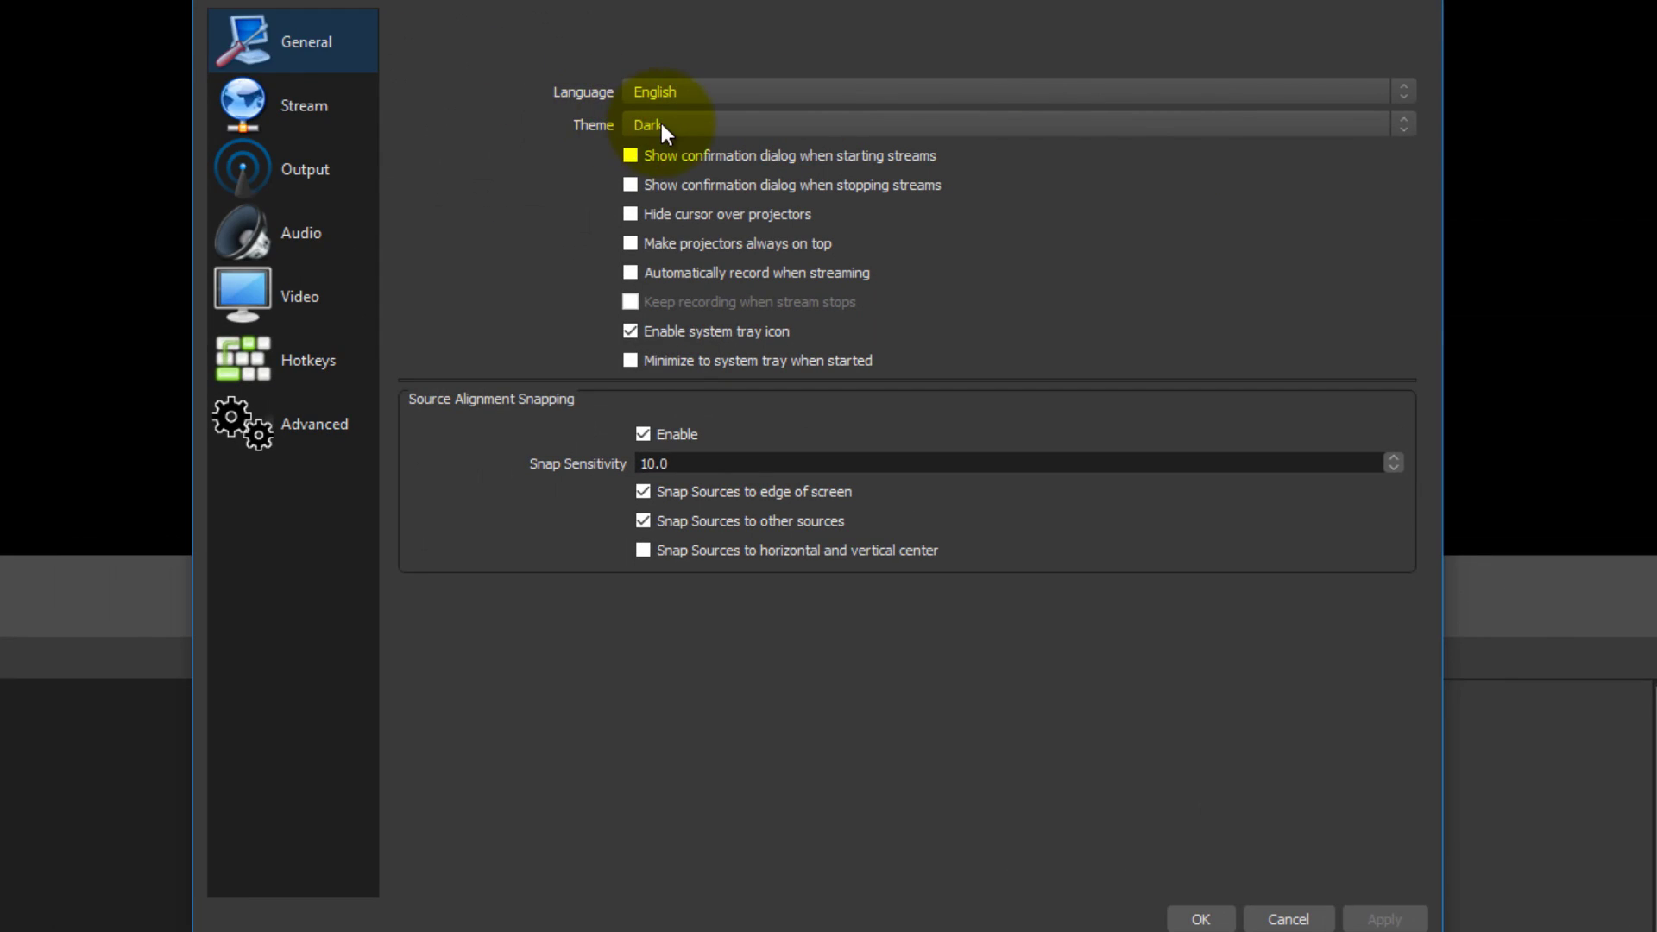
click(661, 122)
click(318, 45)
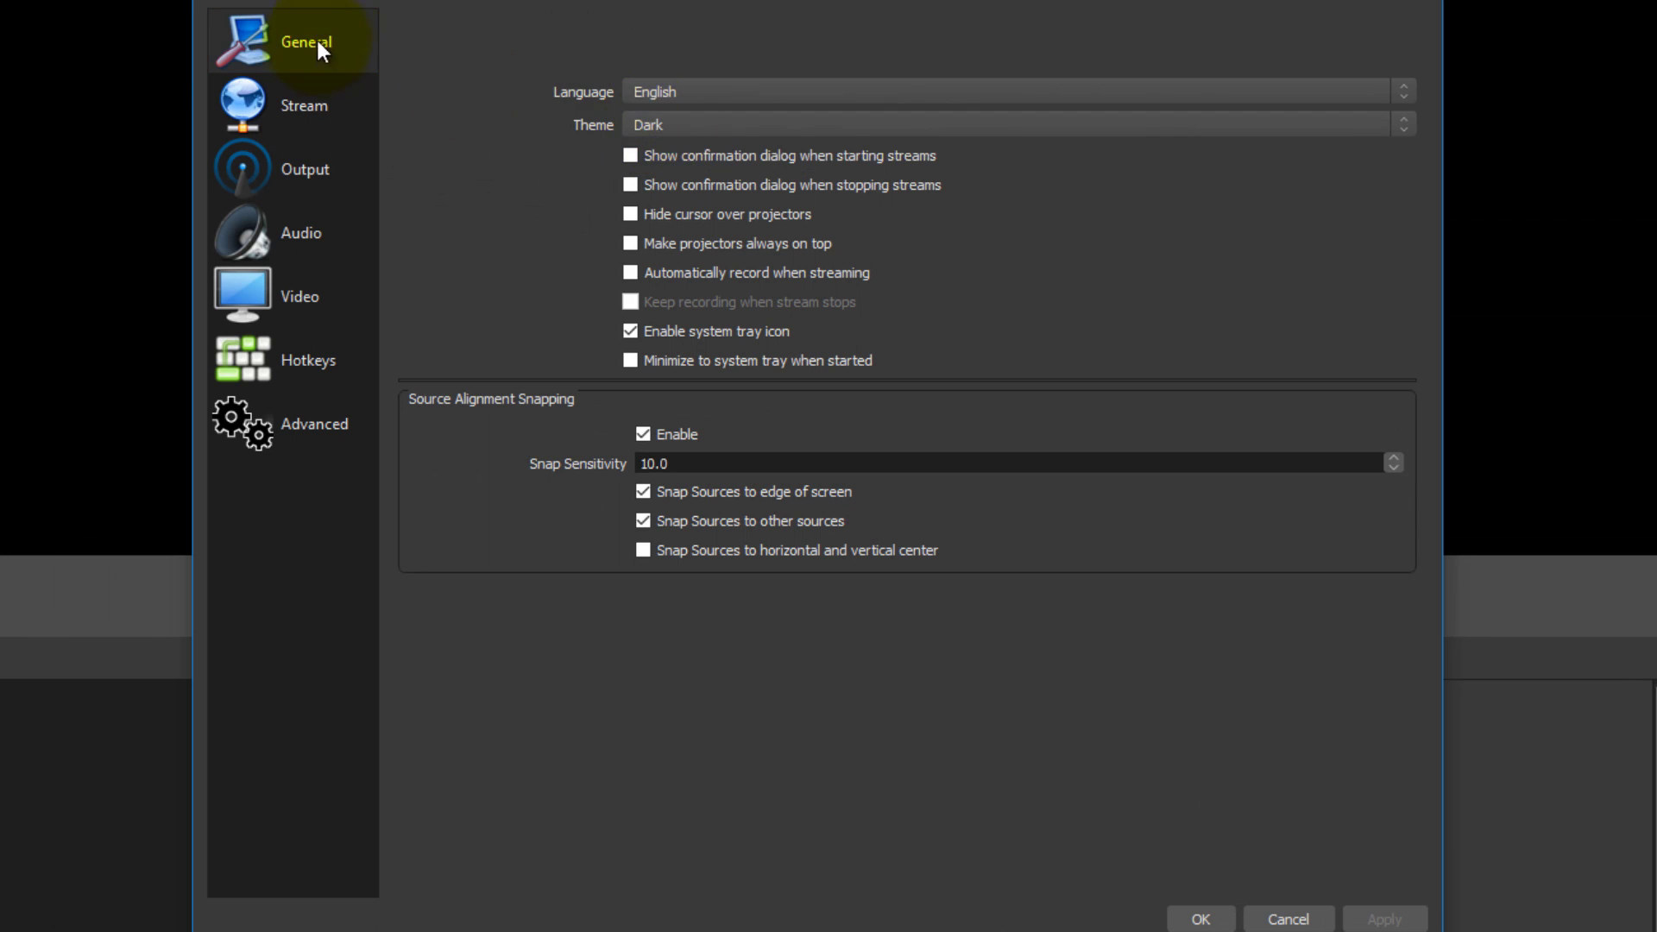
click(752, 119)
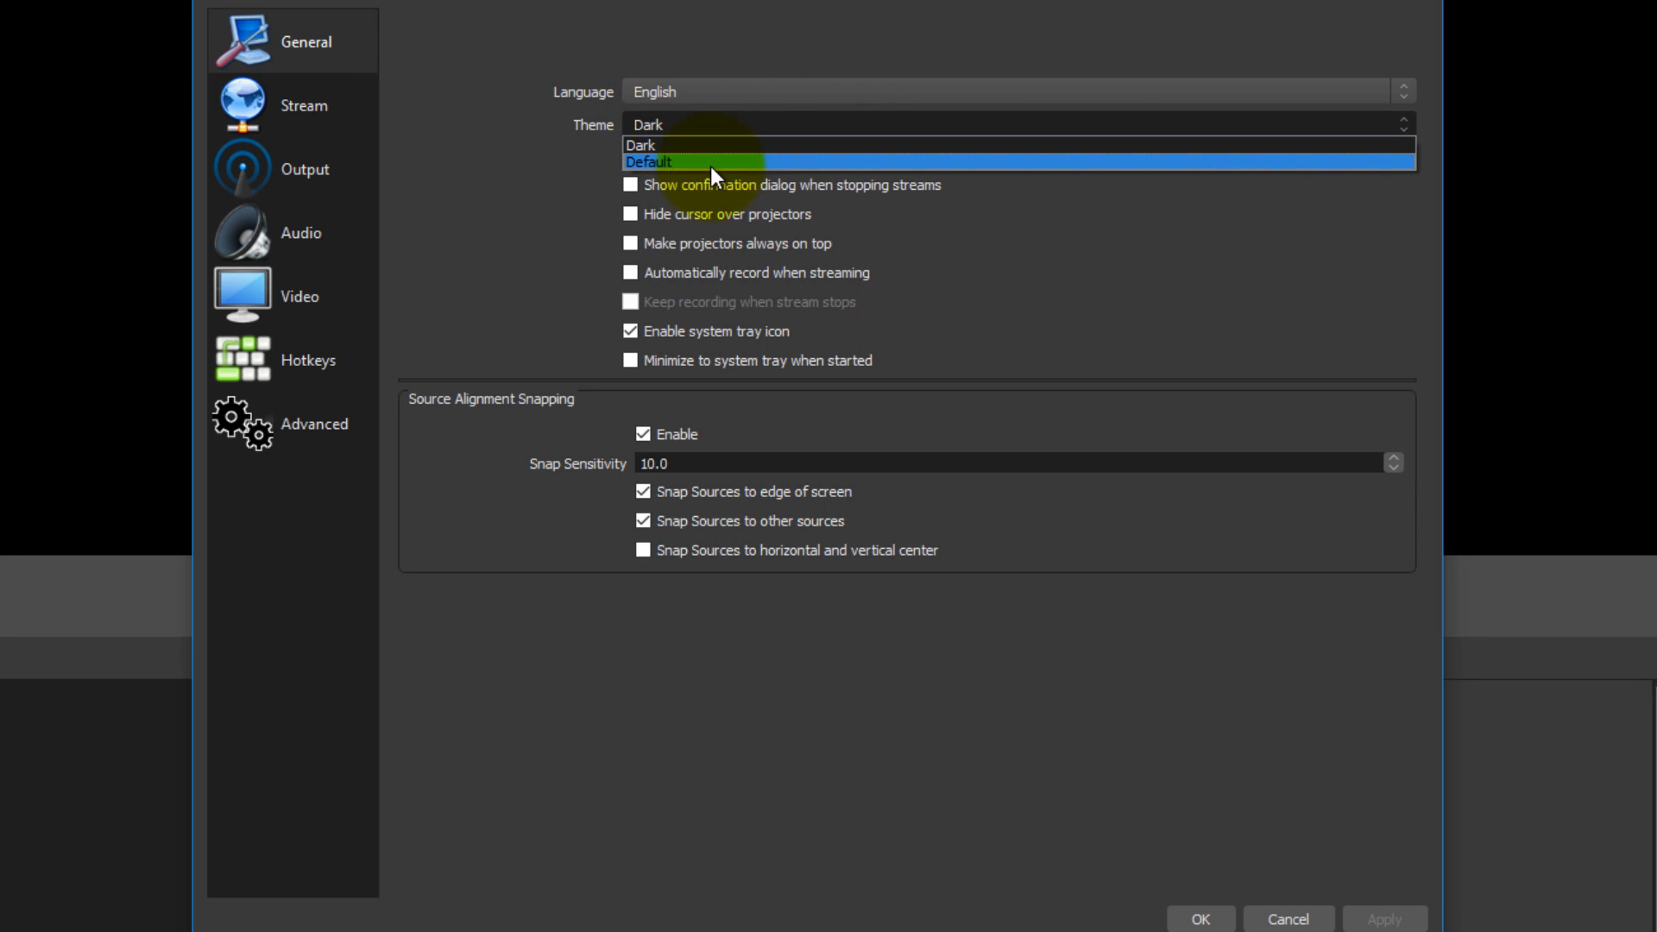
click(696, 141)
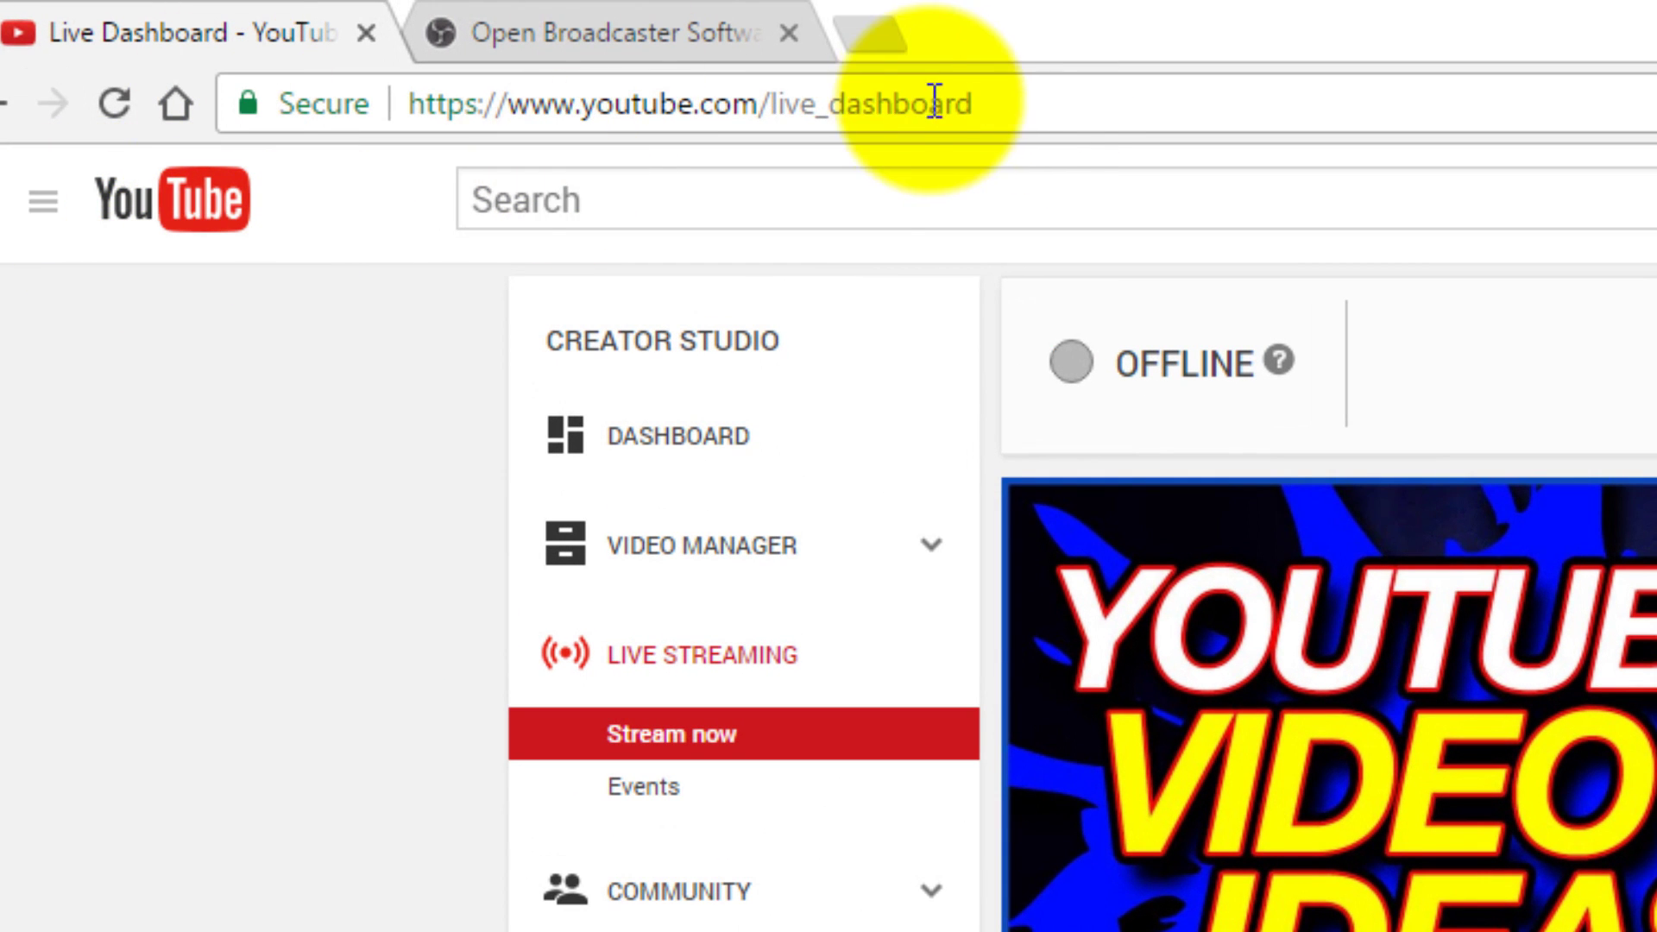
Step: Copy the Live Dashboard address, then reveal, copy and re-hide the Encoder Setup stream key
drag(1024, 107, 768, 155)
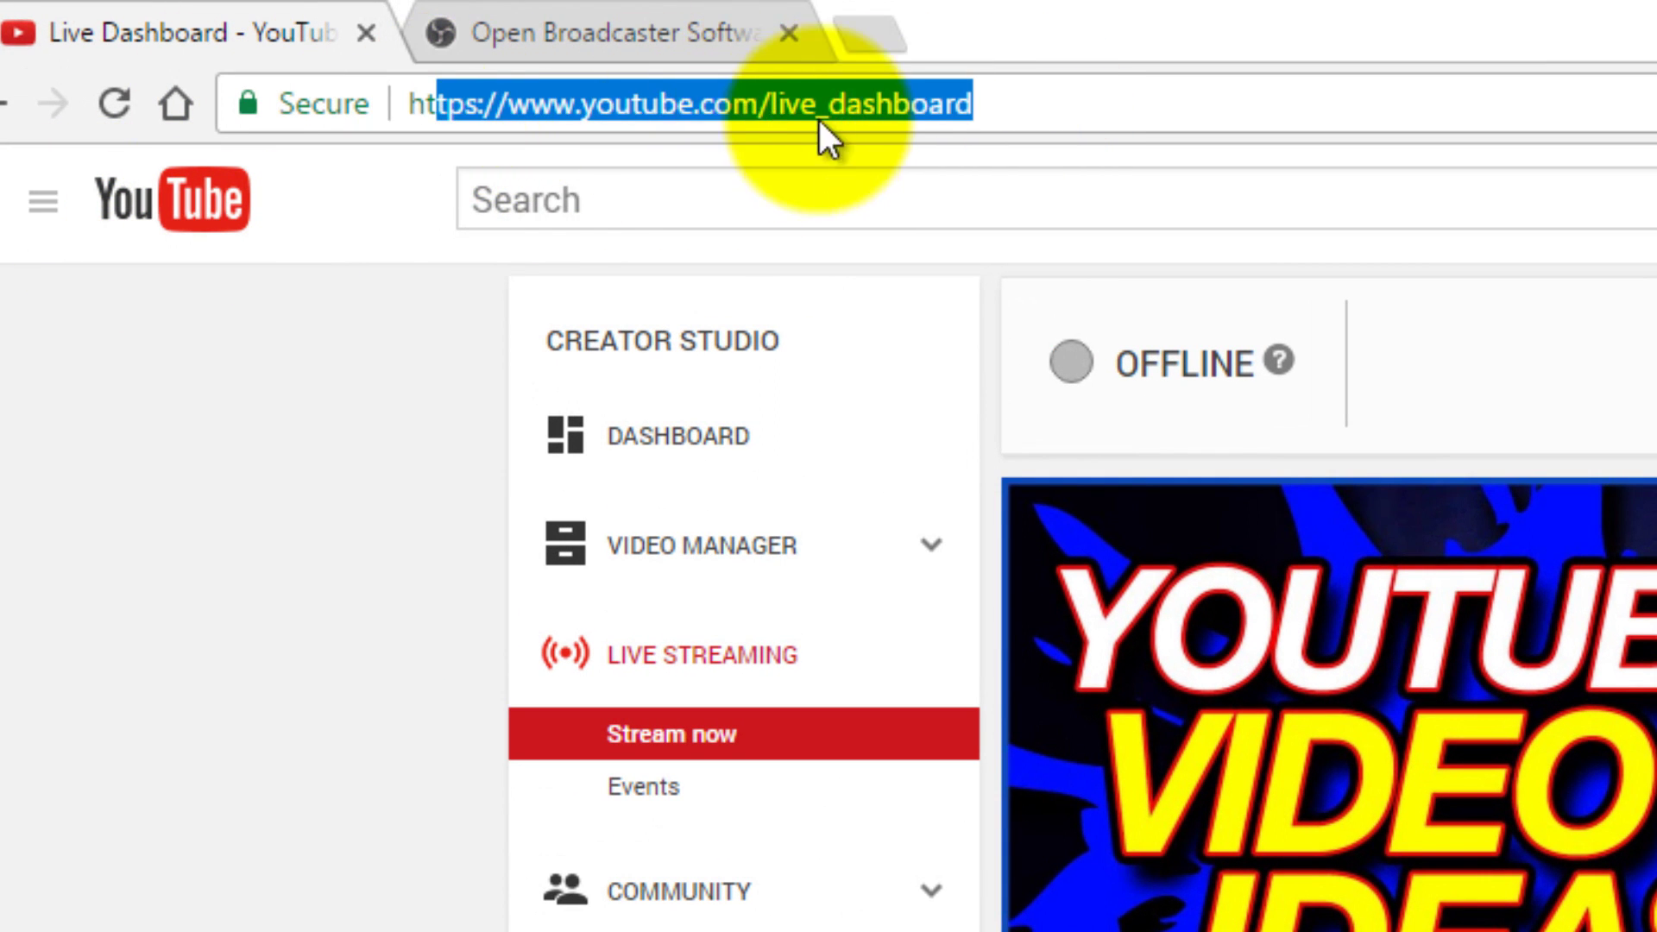
key(ctrl+c)
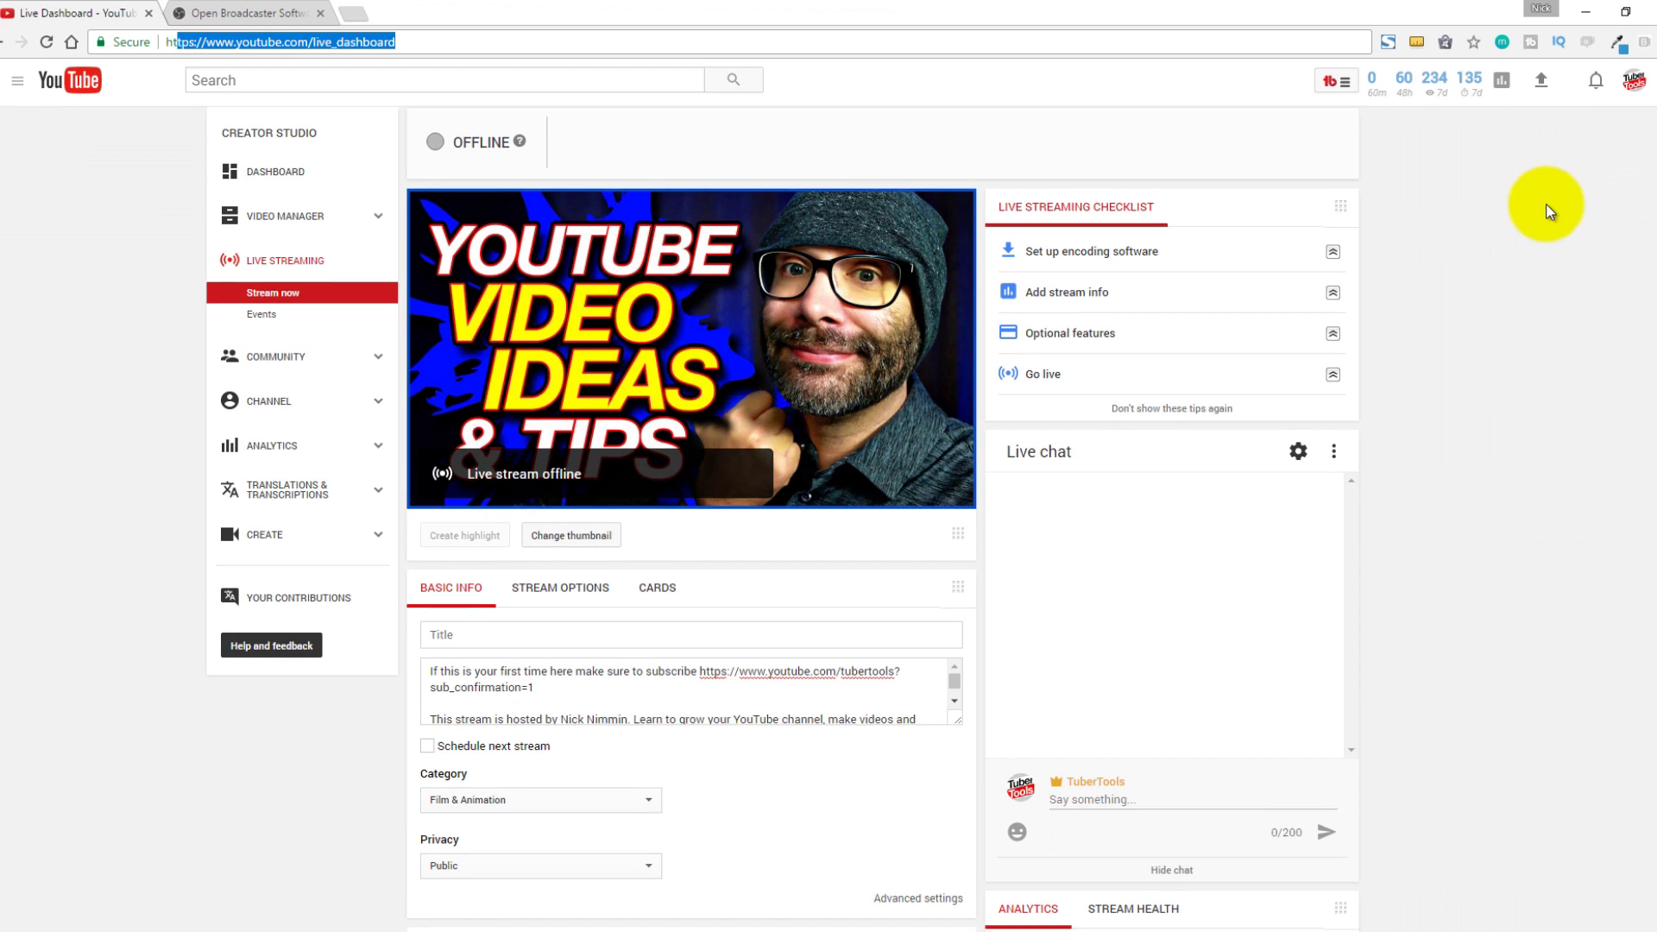
scroll(1554, 211, down, 6)
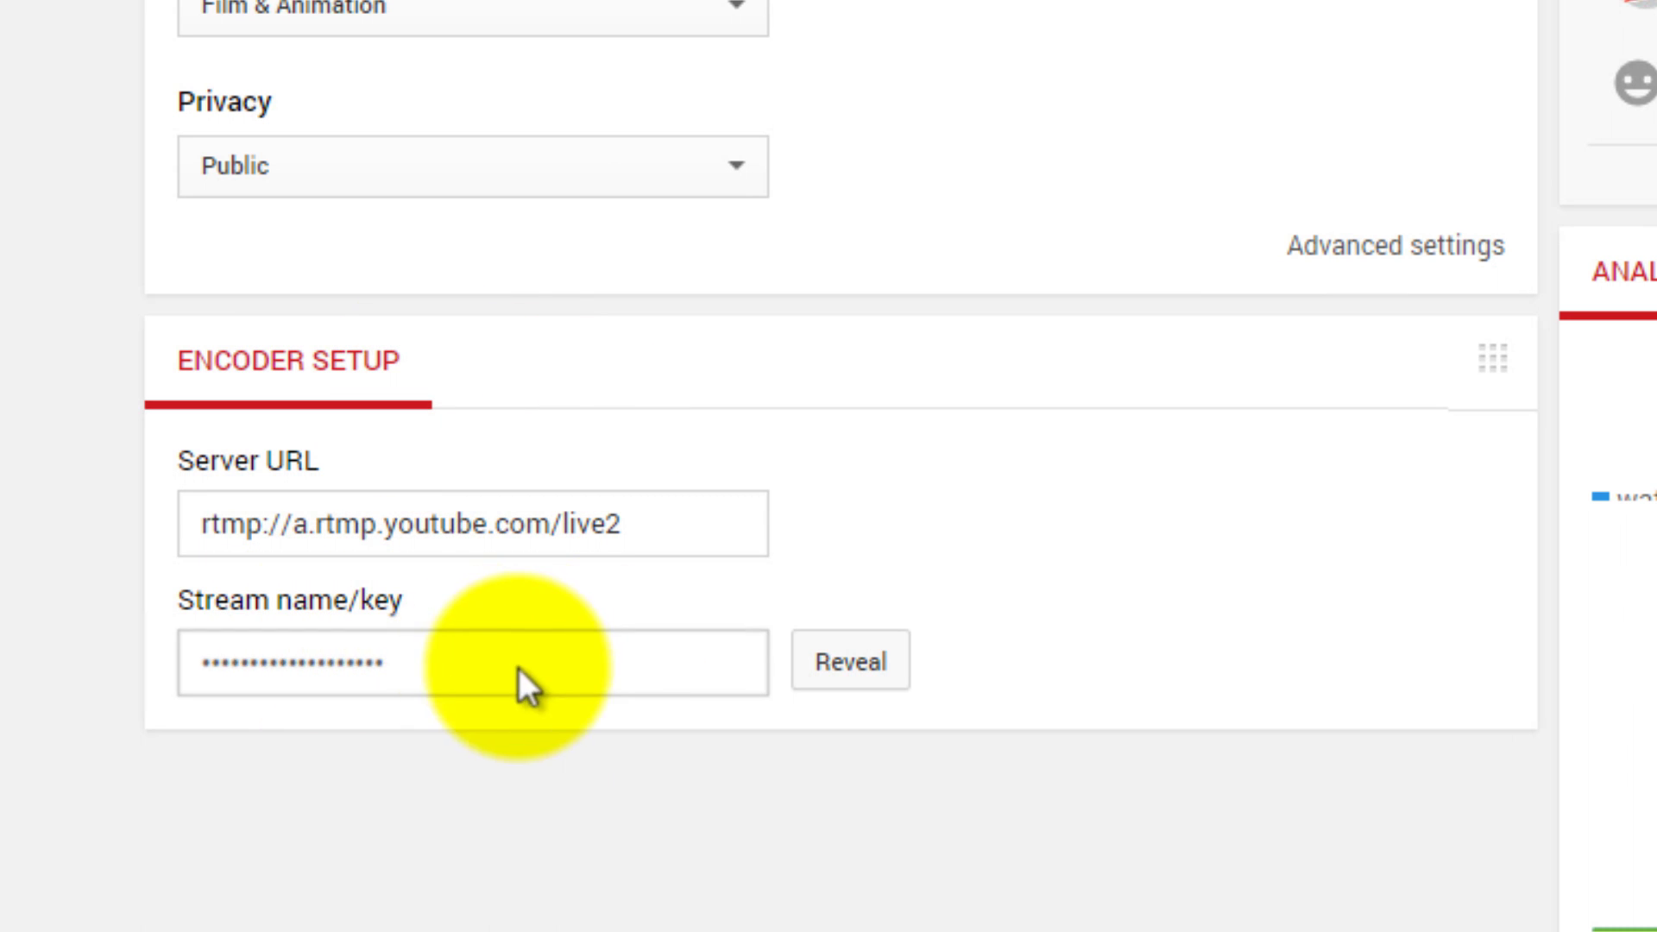
click(885, 678)
triple_click(437, 663)
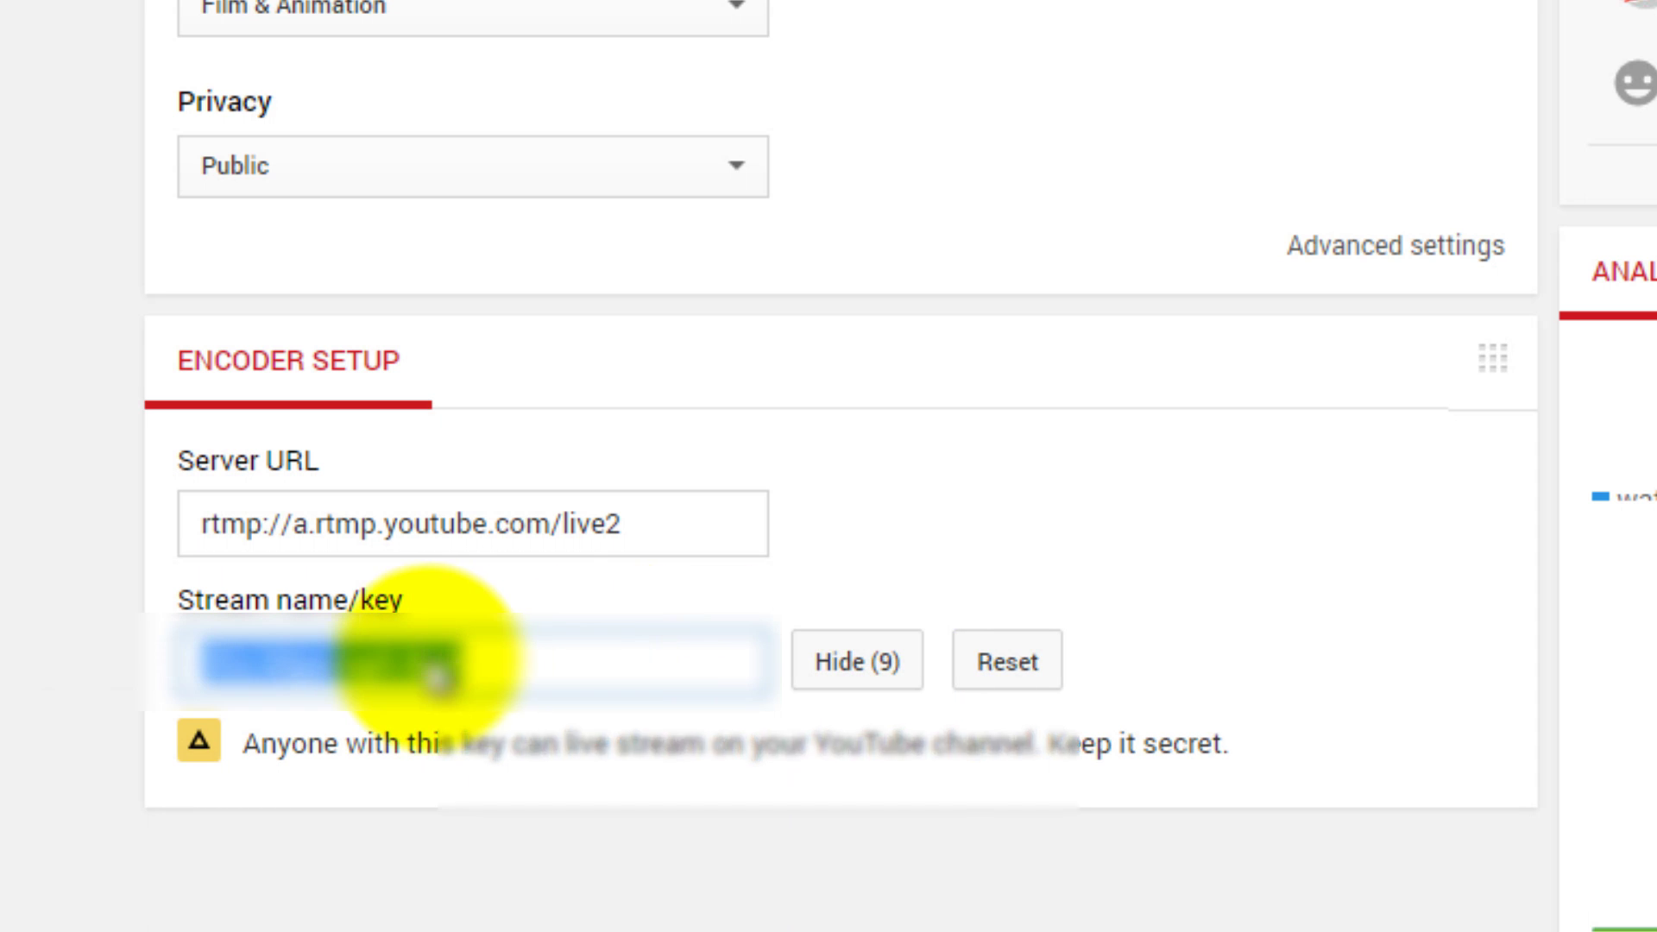
right_click(436, 677)
click(518, 687)
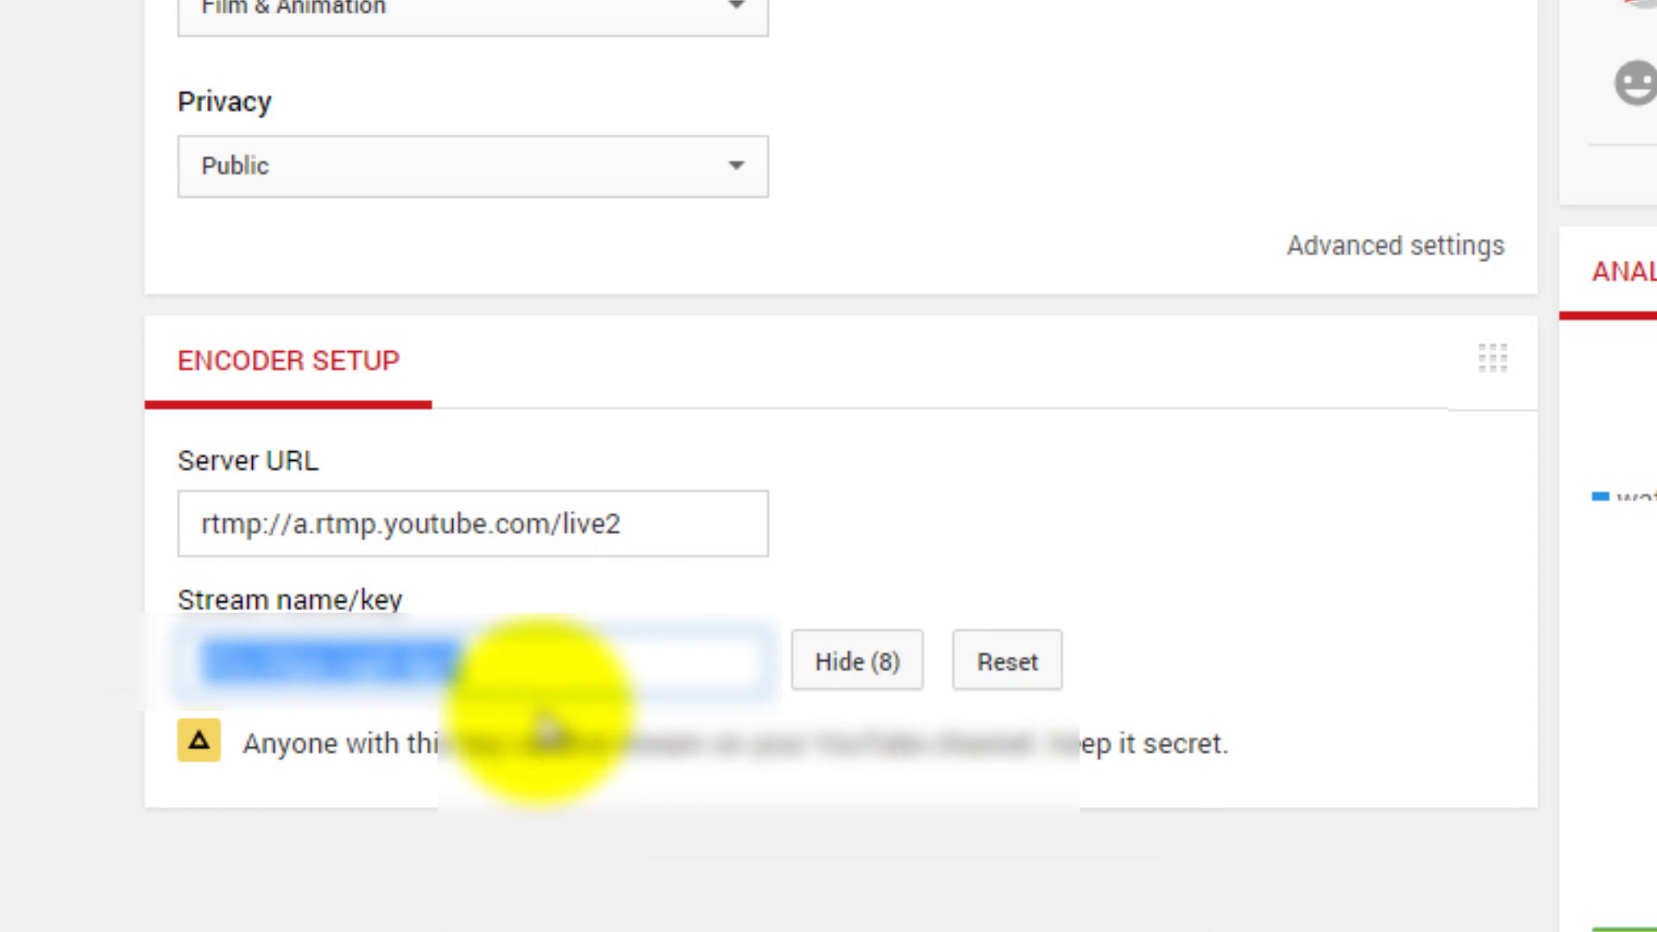
click(835, 677)
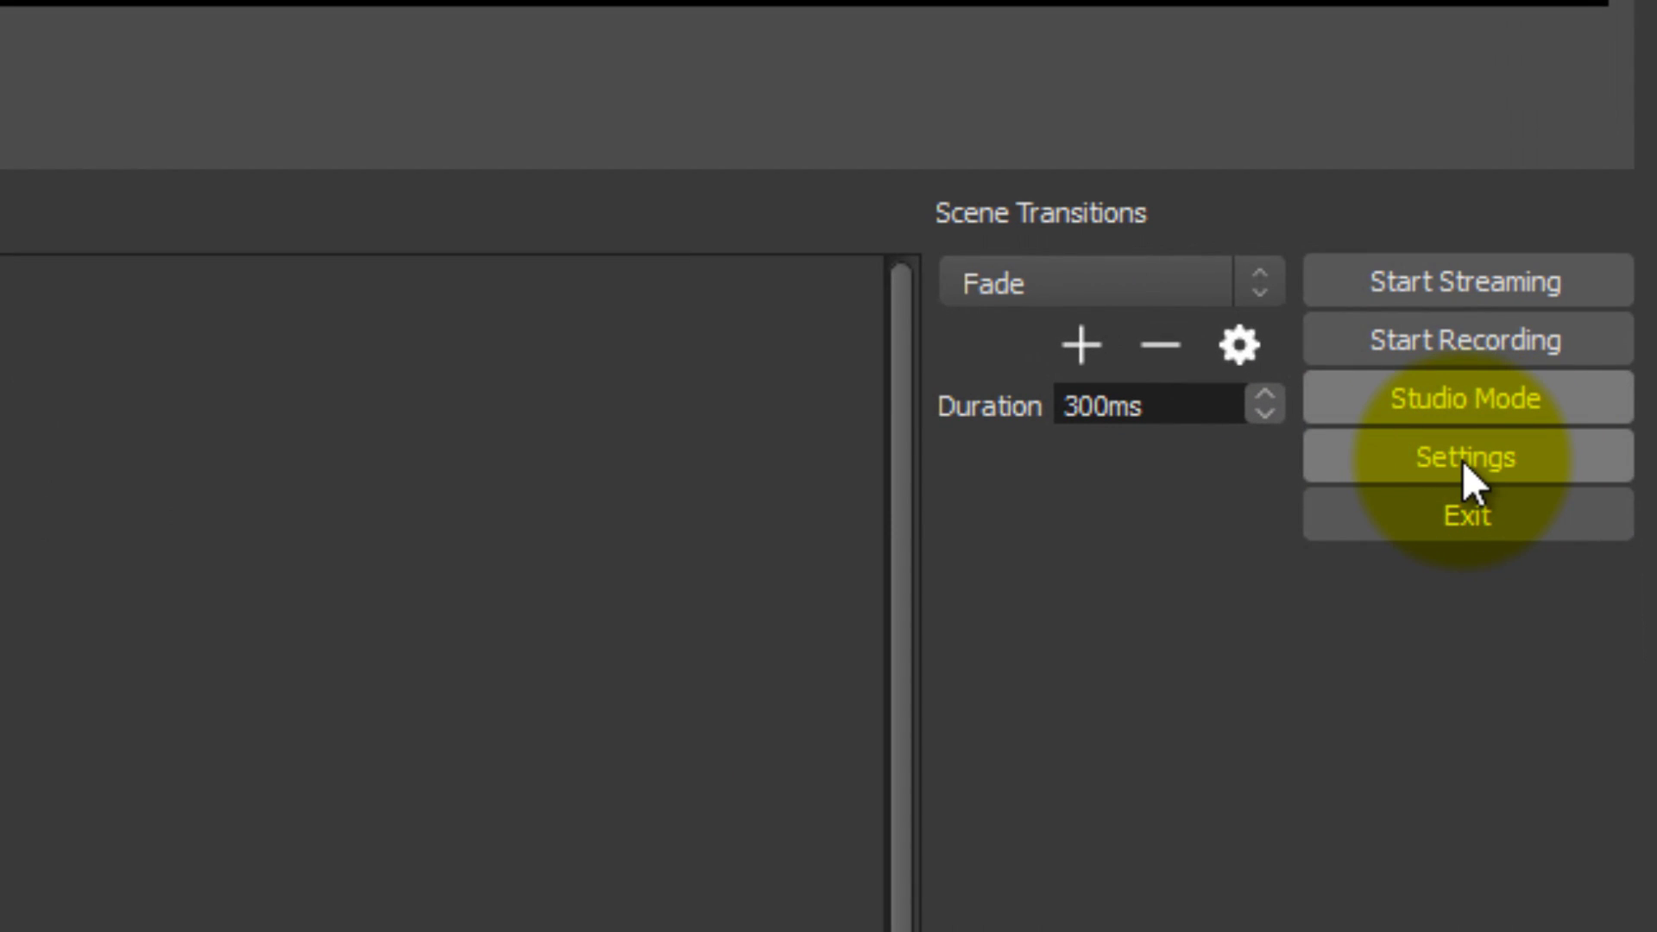
Step: Set the OBS stream to Streaming Services, YouTube / YouTube Gaming, Primary YouTube ingest server
click(1462, 459)
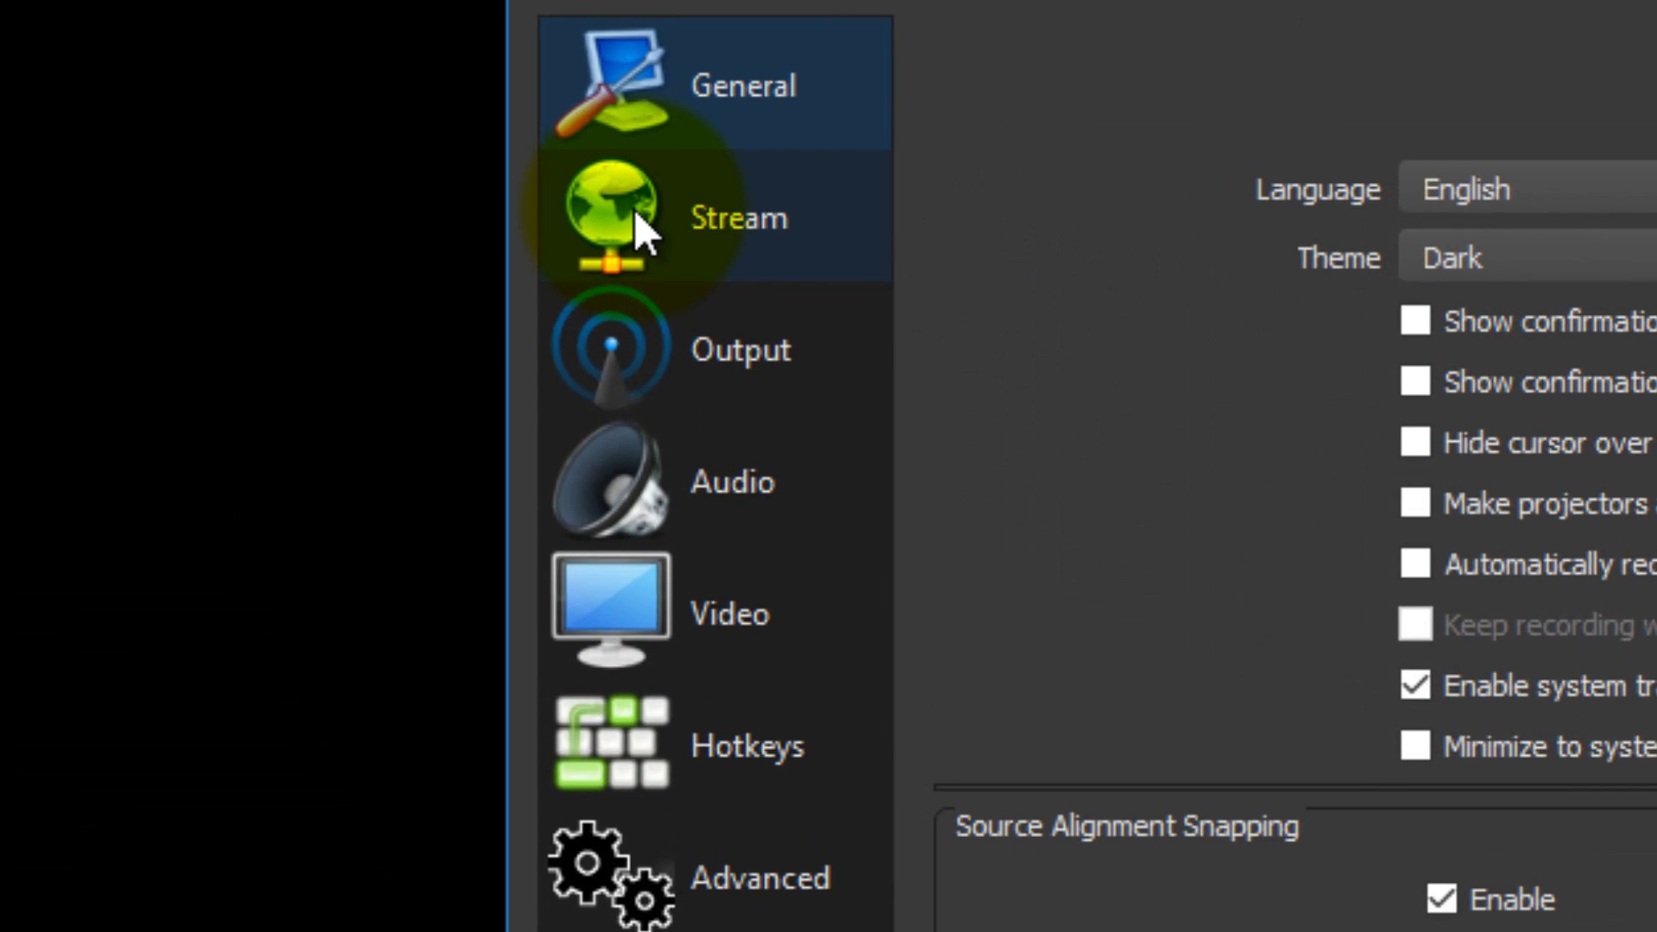
click(286, 100)
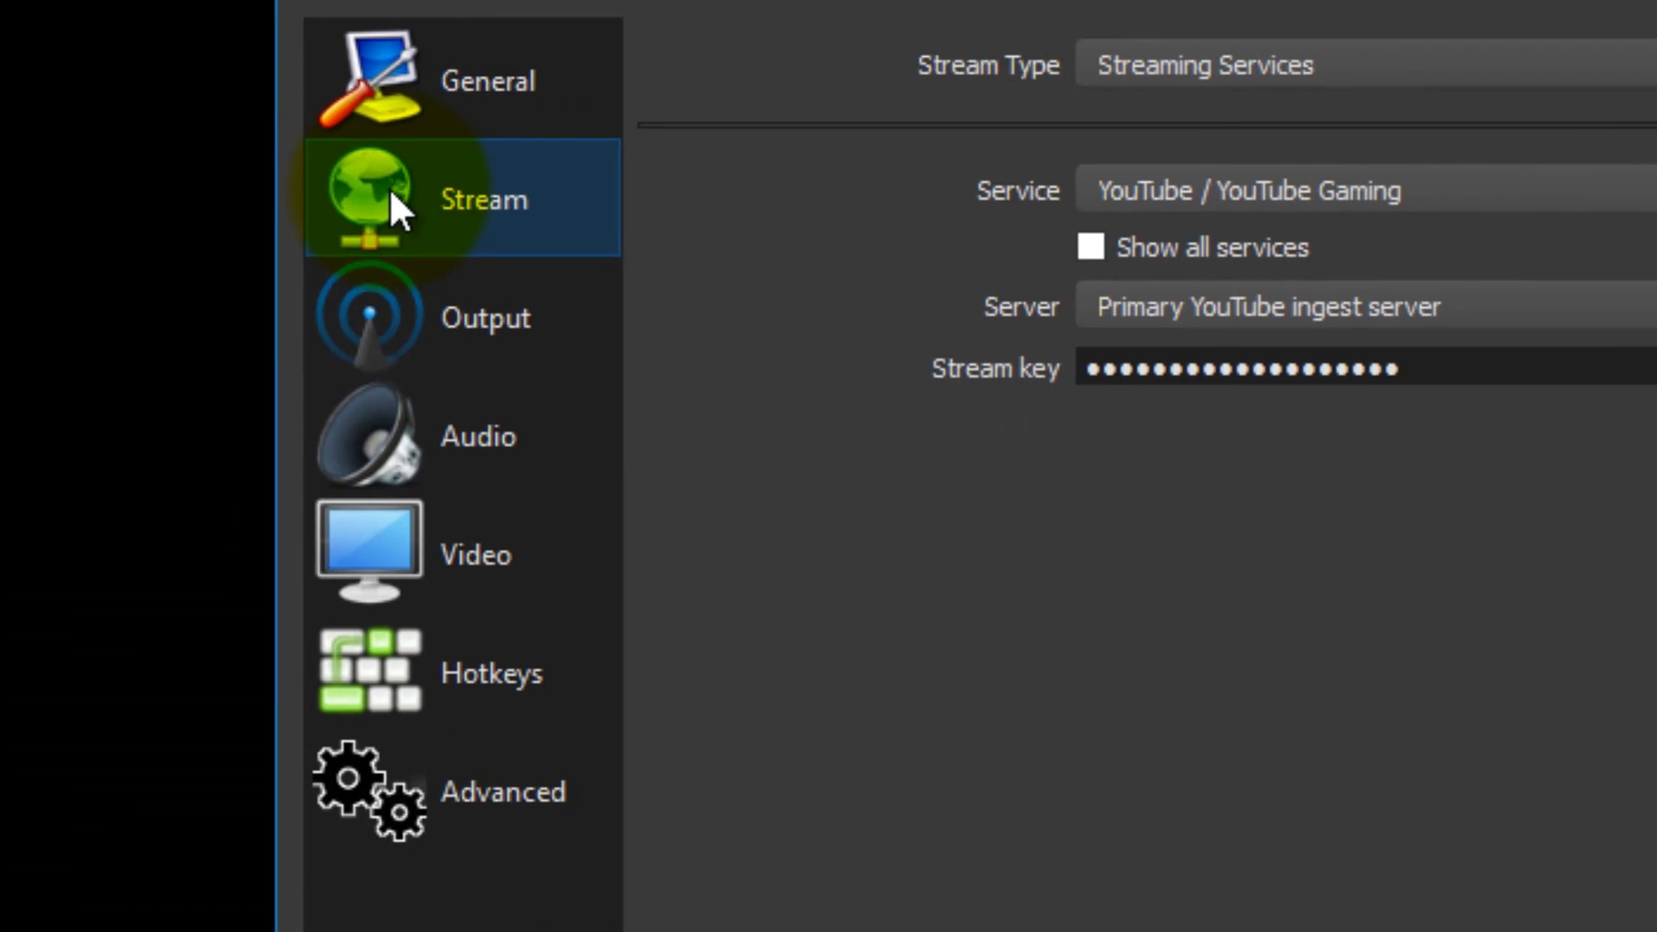
click(1218, 65)
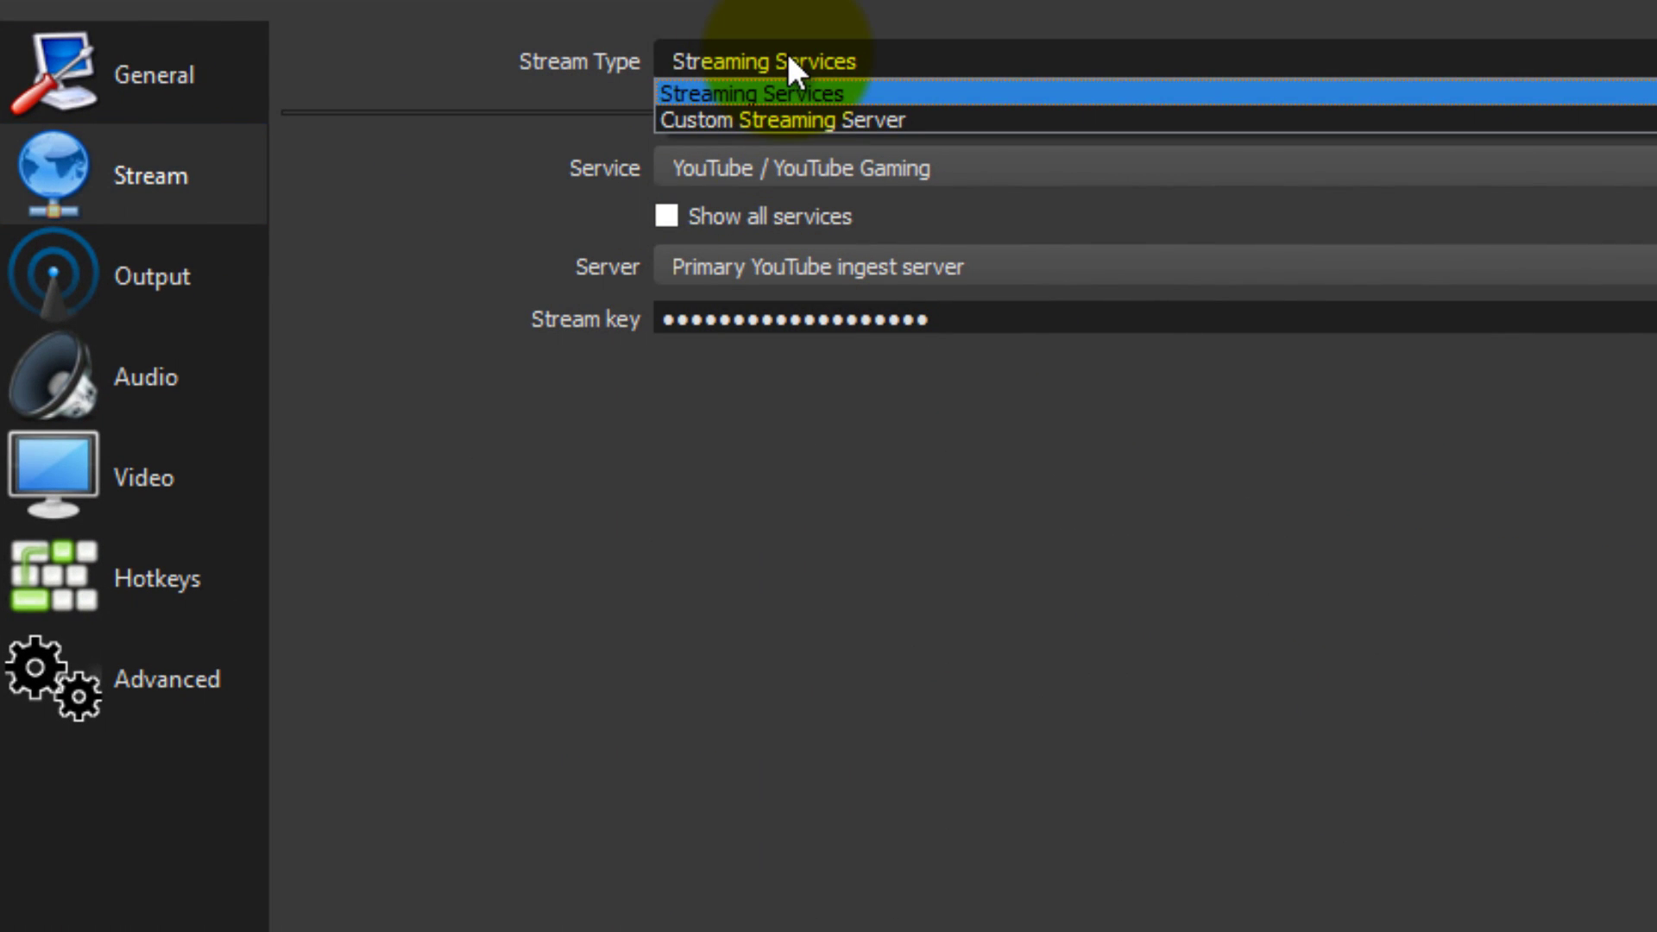
click(781, 62)
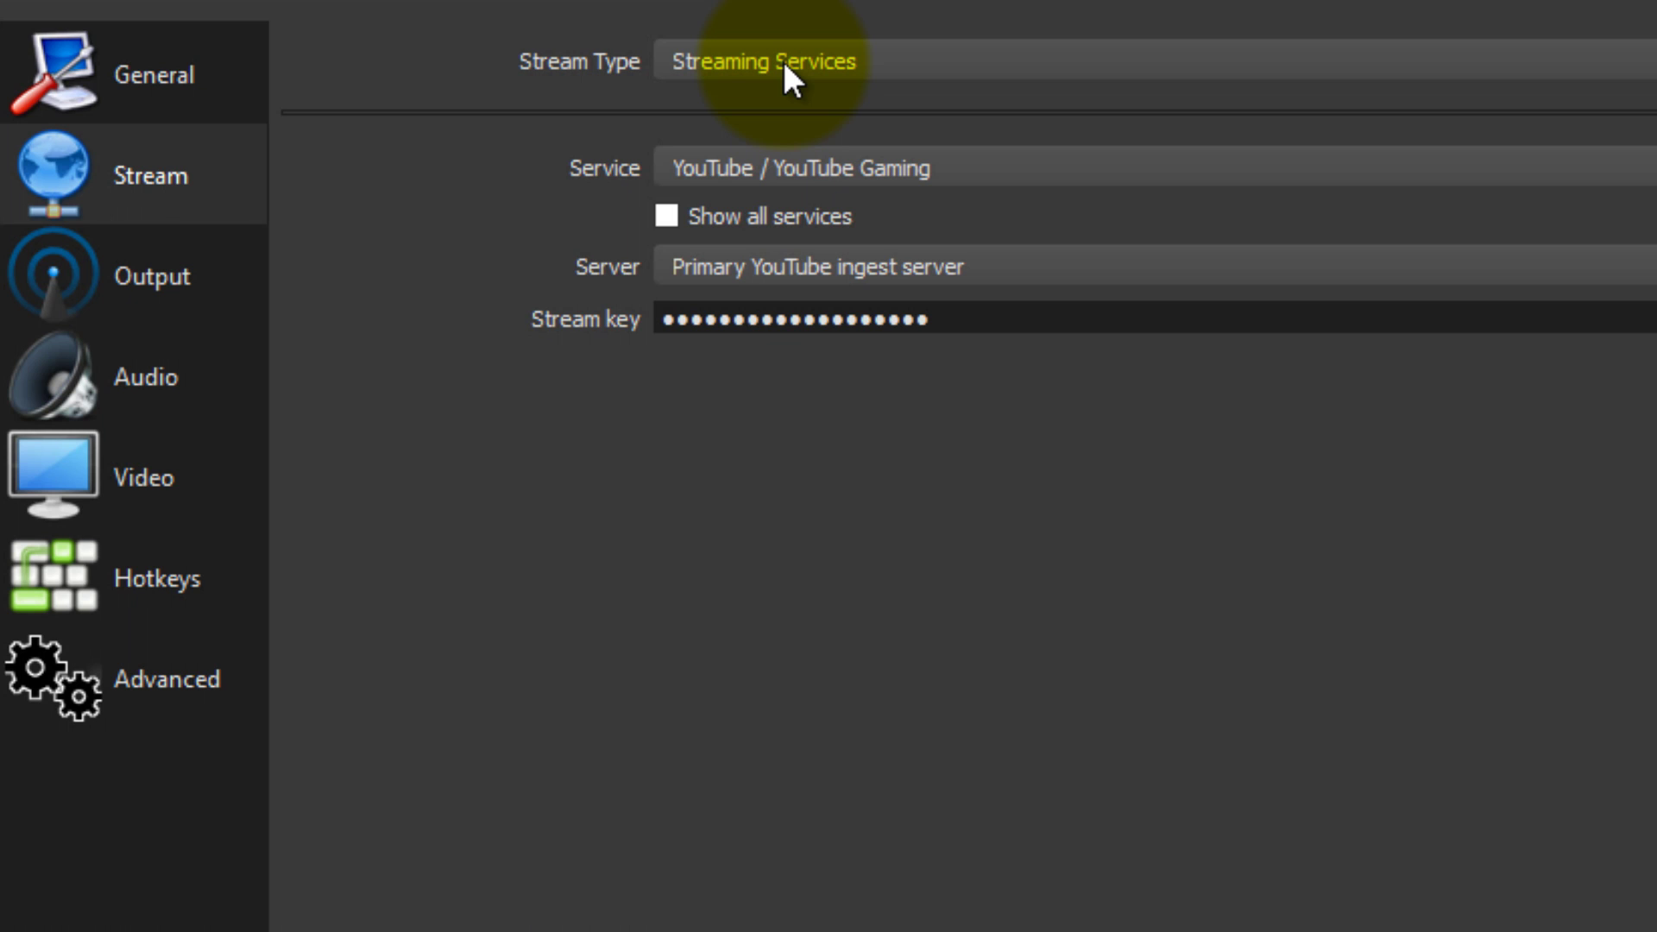
click(901, 167)
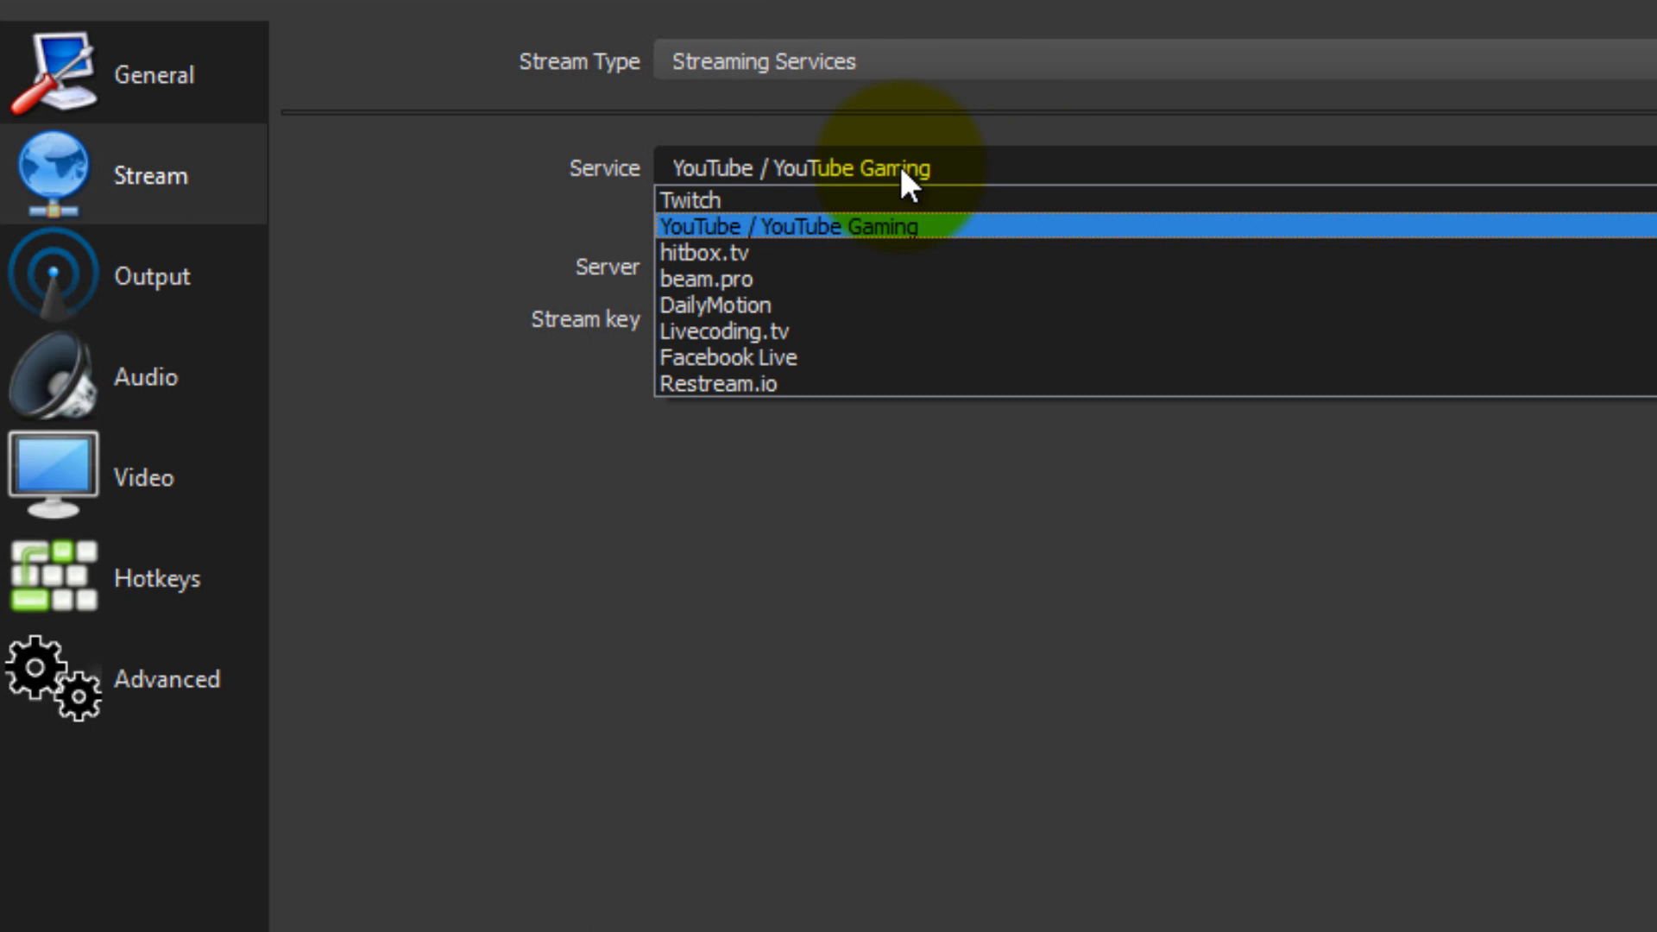
click(801, 226)
click(799, 271)
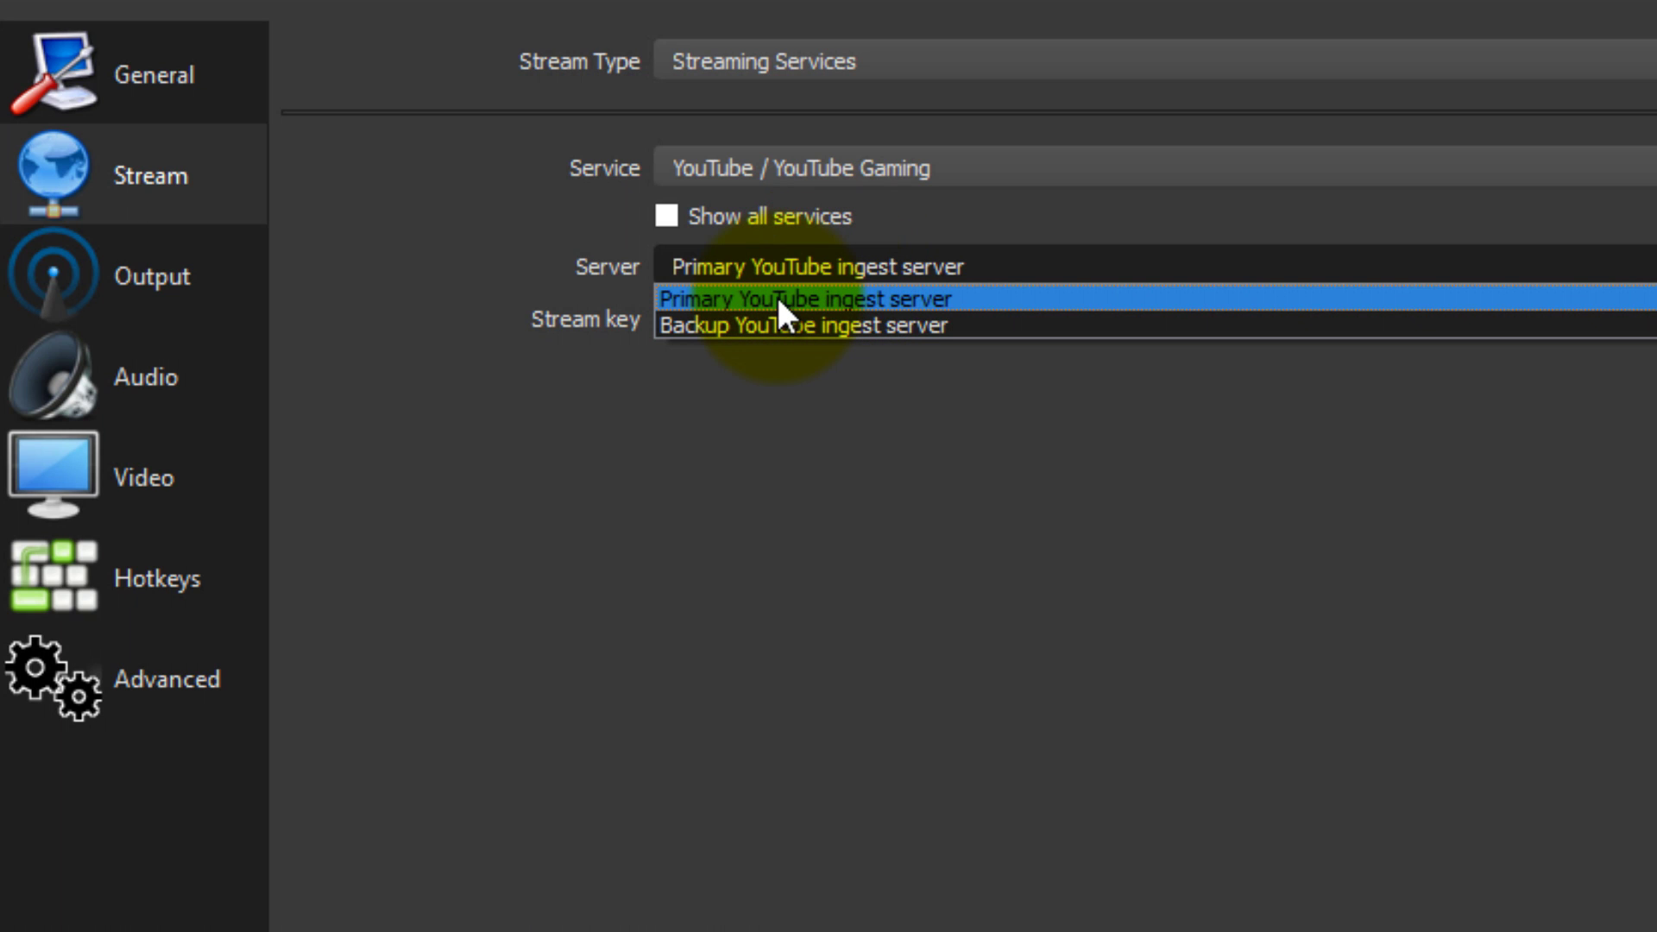
click(779, 297)
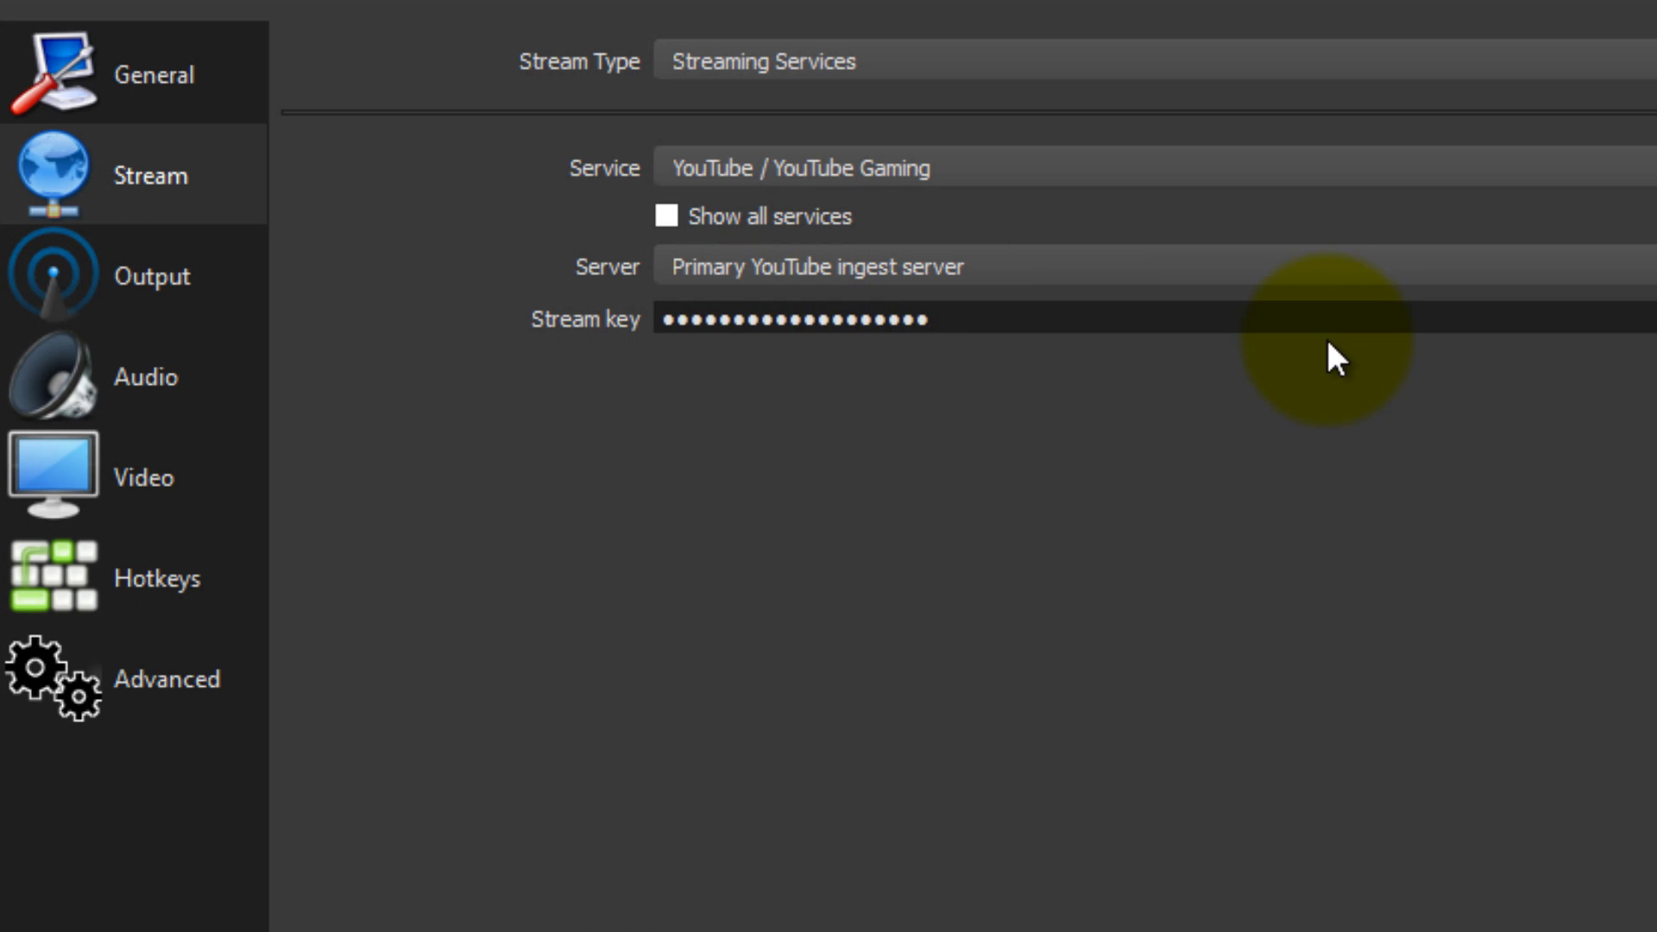
Step: Paste the copied YouTube stream key and save the stream settings
key(Tab)
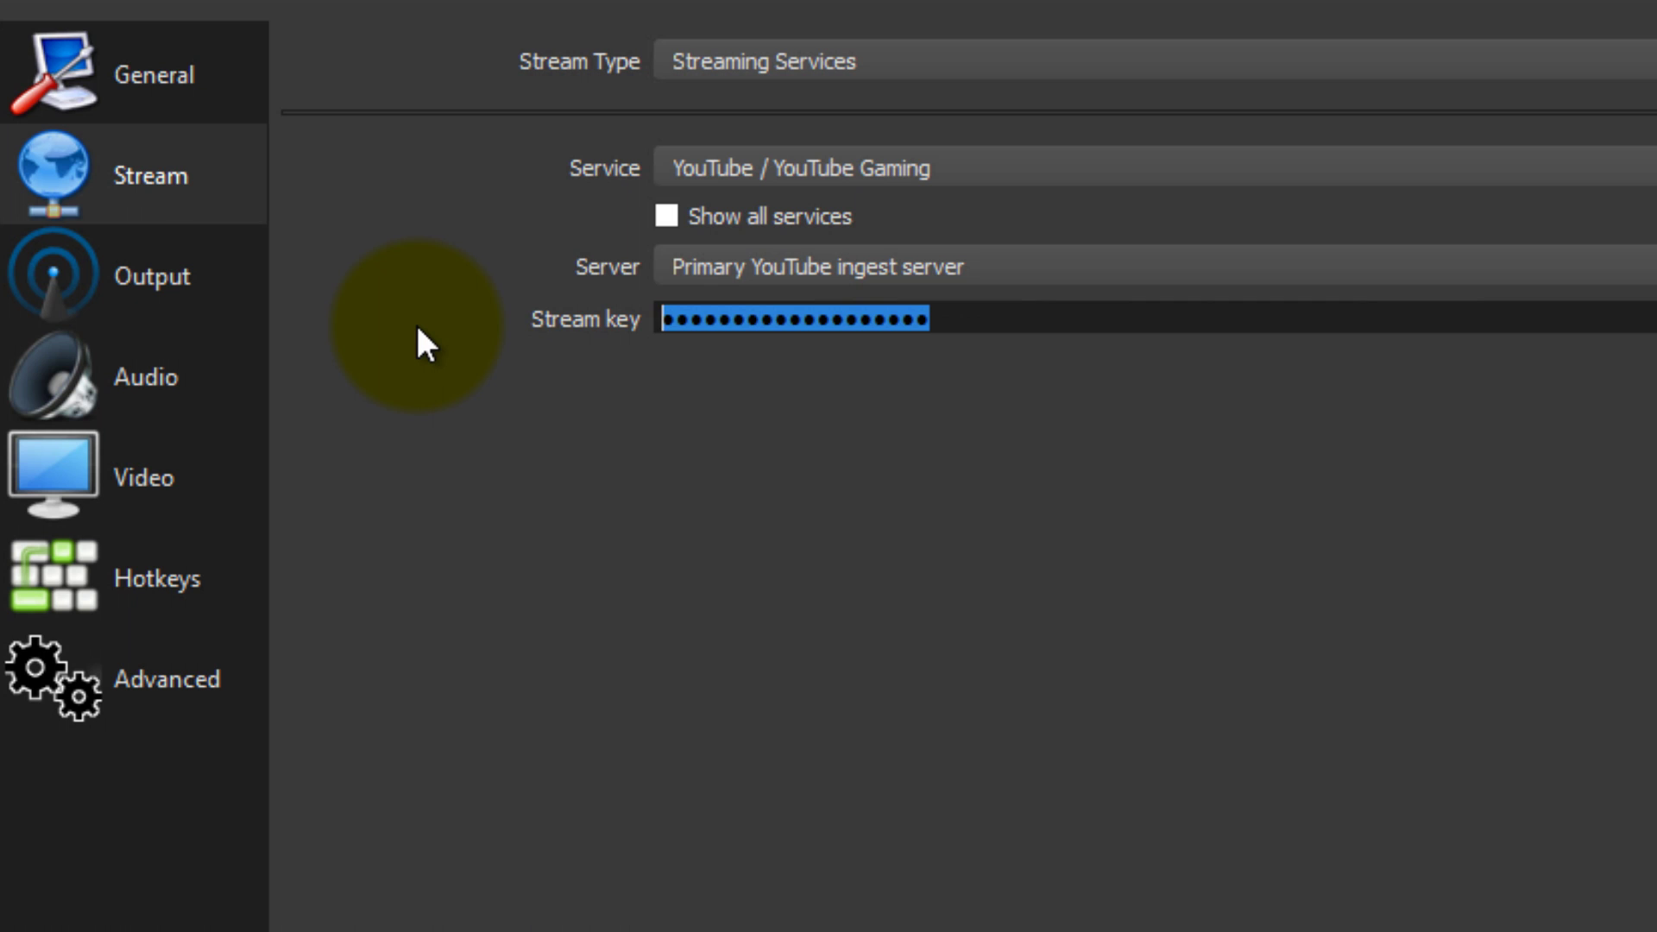
key(ctrl+v)
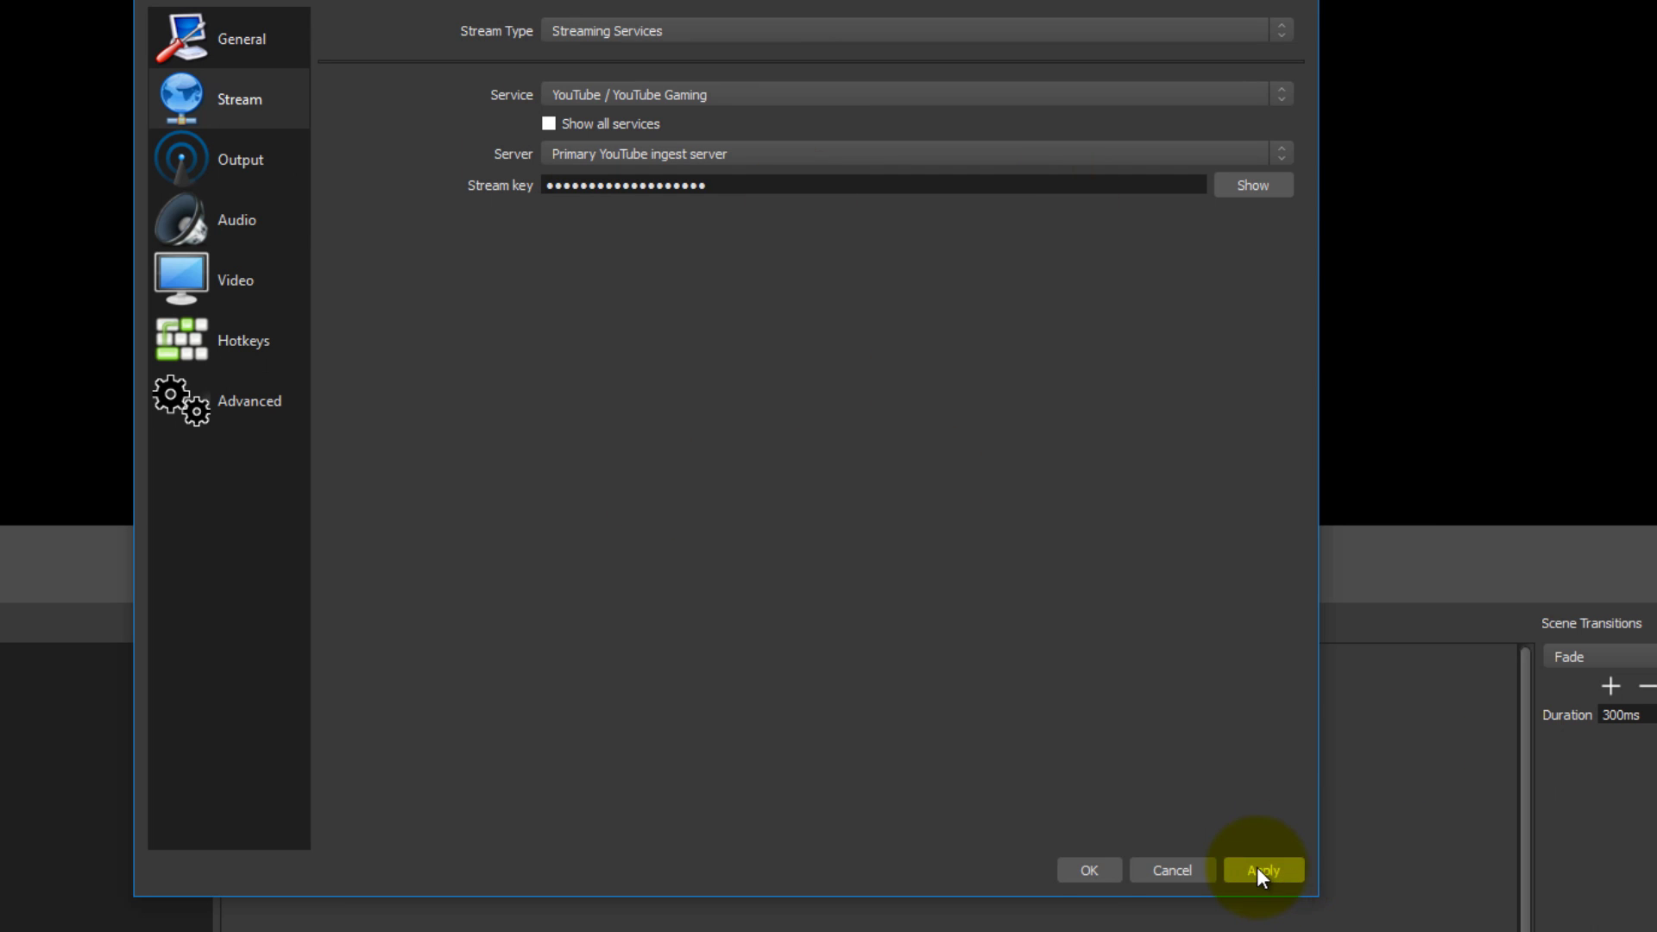
click(1257, 867)
click(1089, 869)
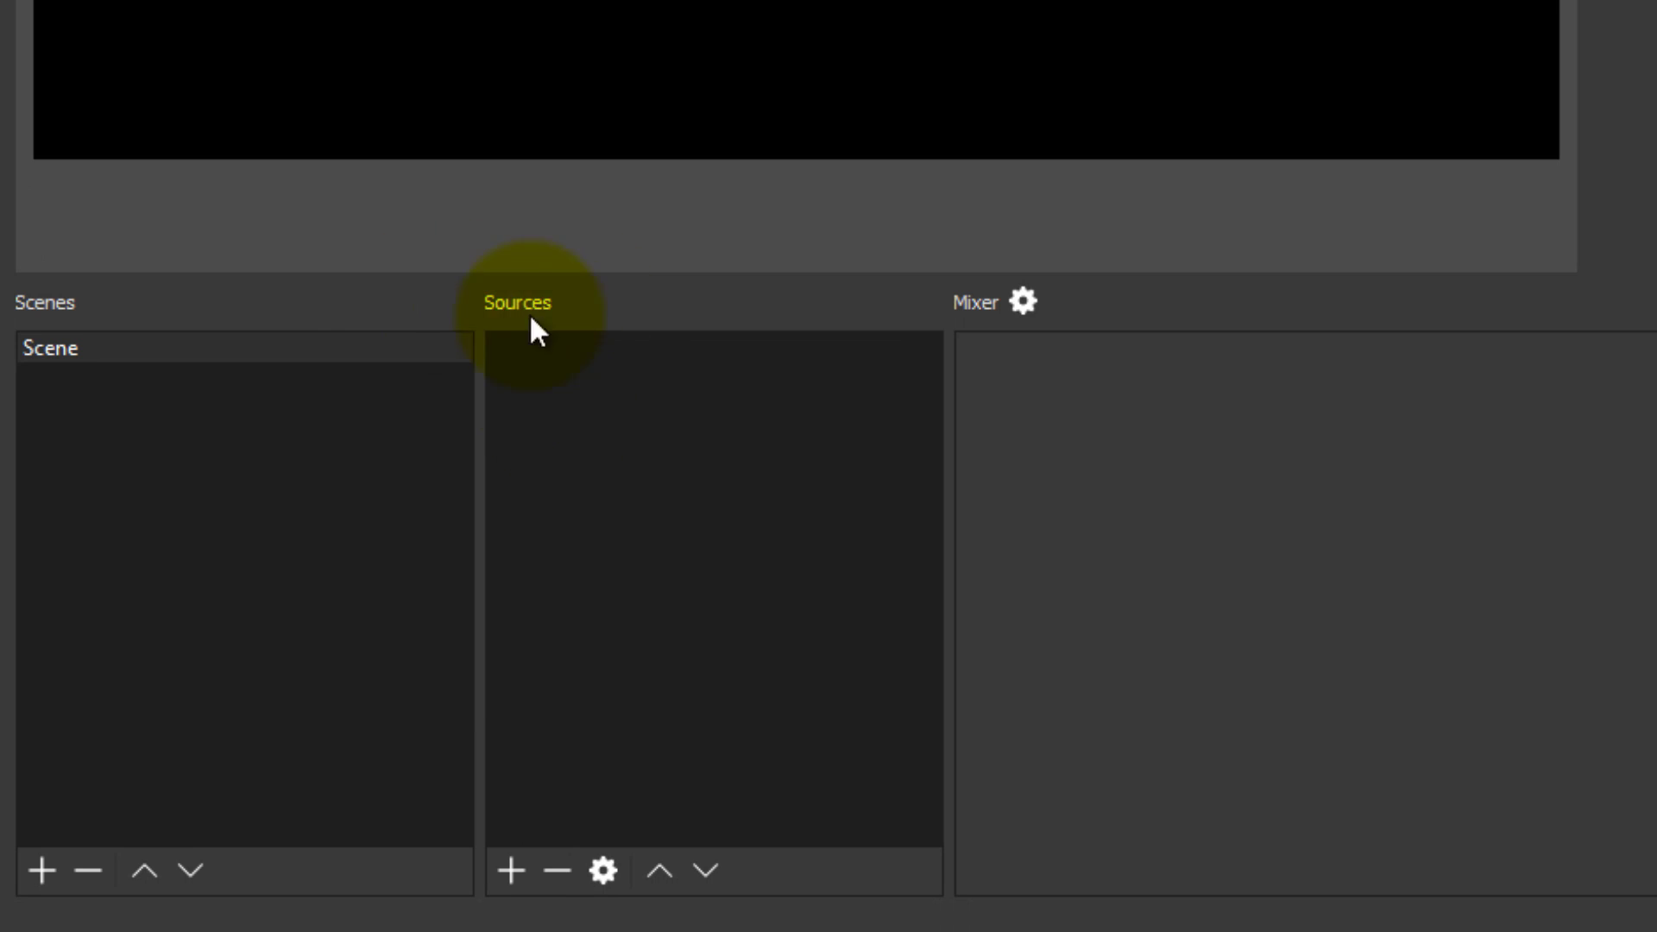
Step: Add a Video Capture Device source named 'Webcam'
click(506, 875)
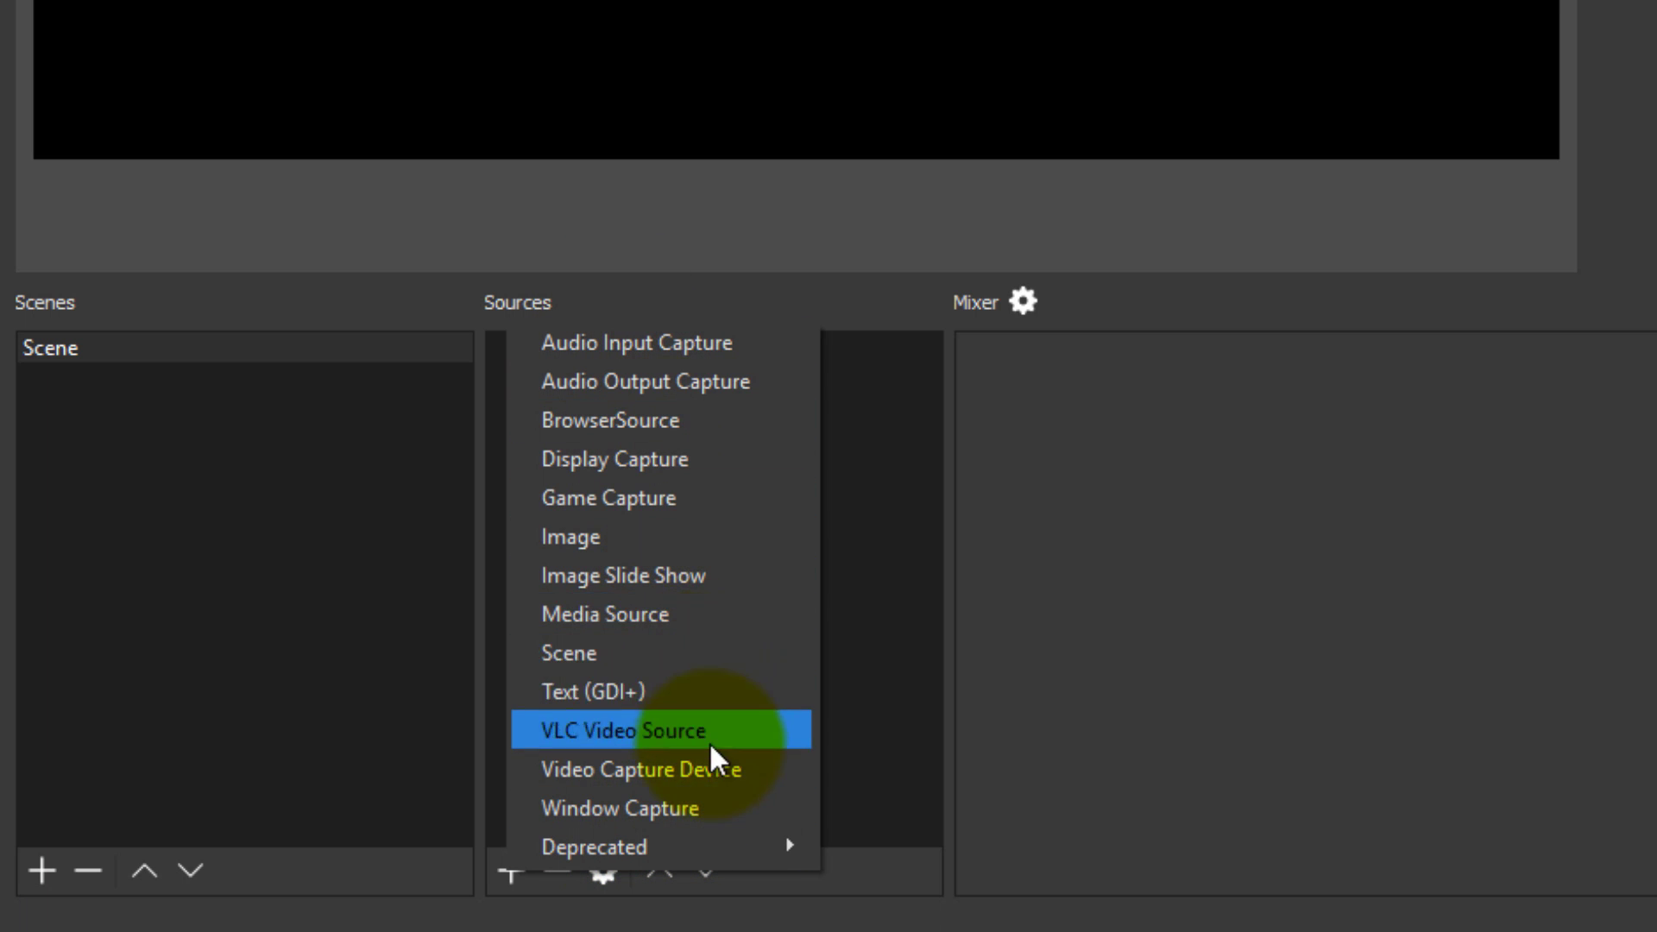
click(595, 770)
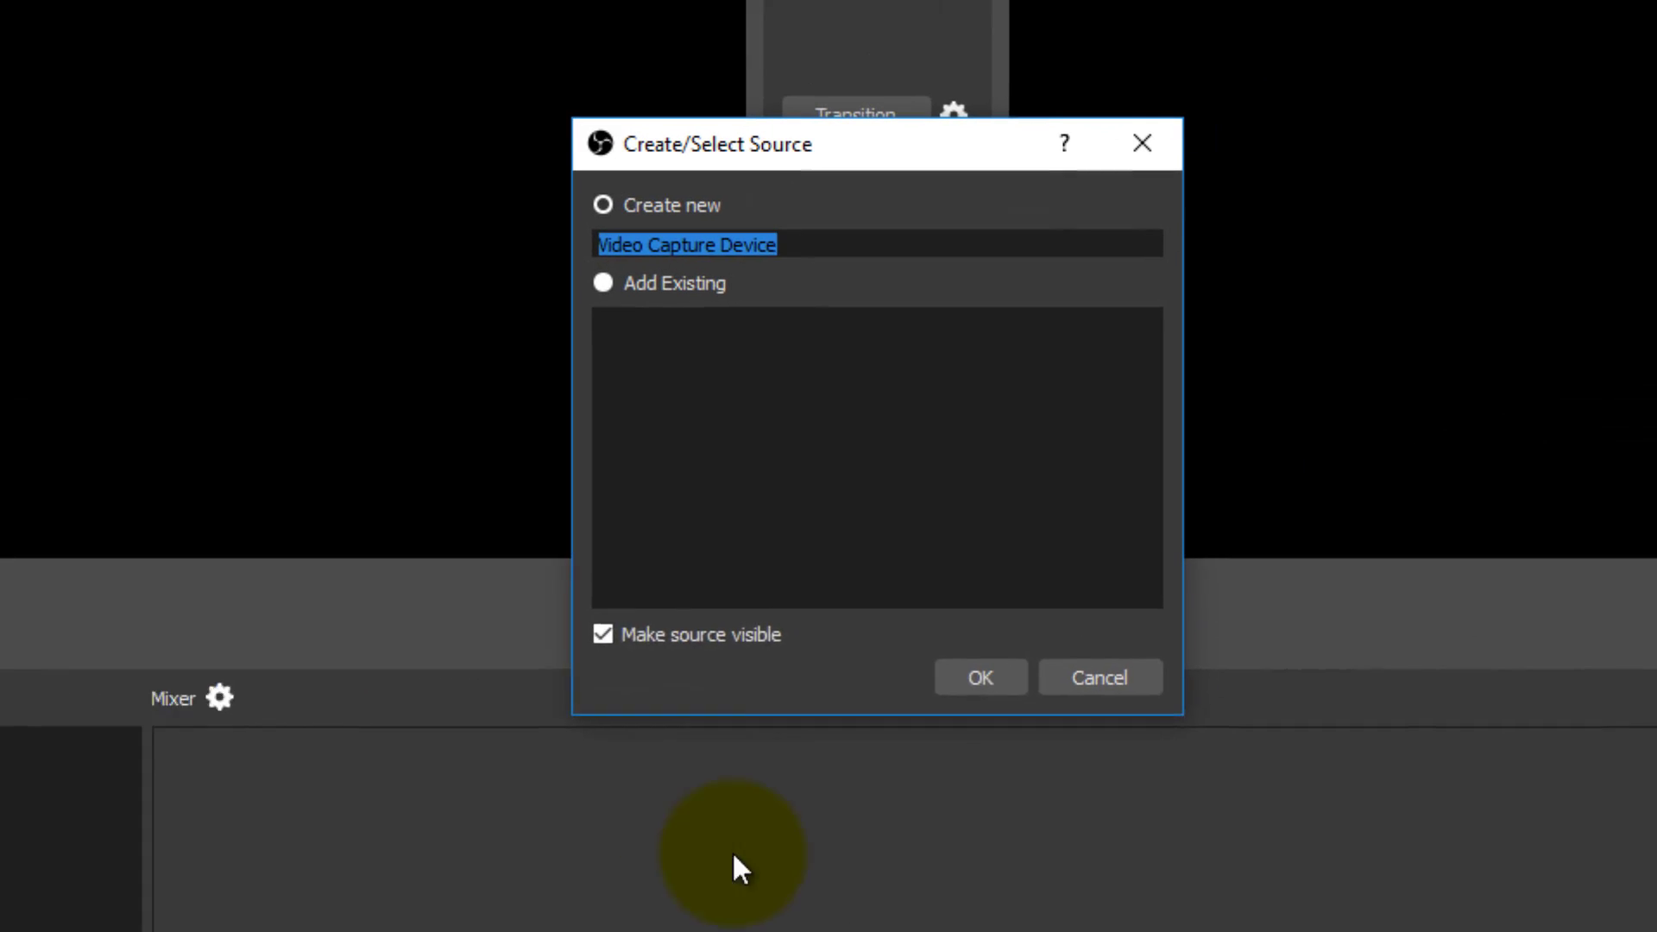
text(Webcam)
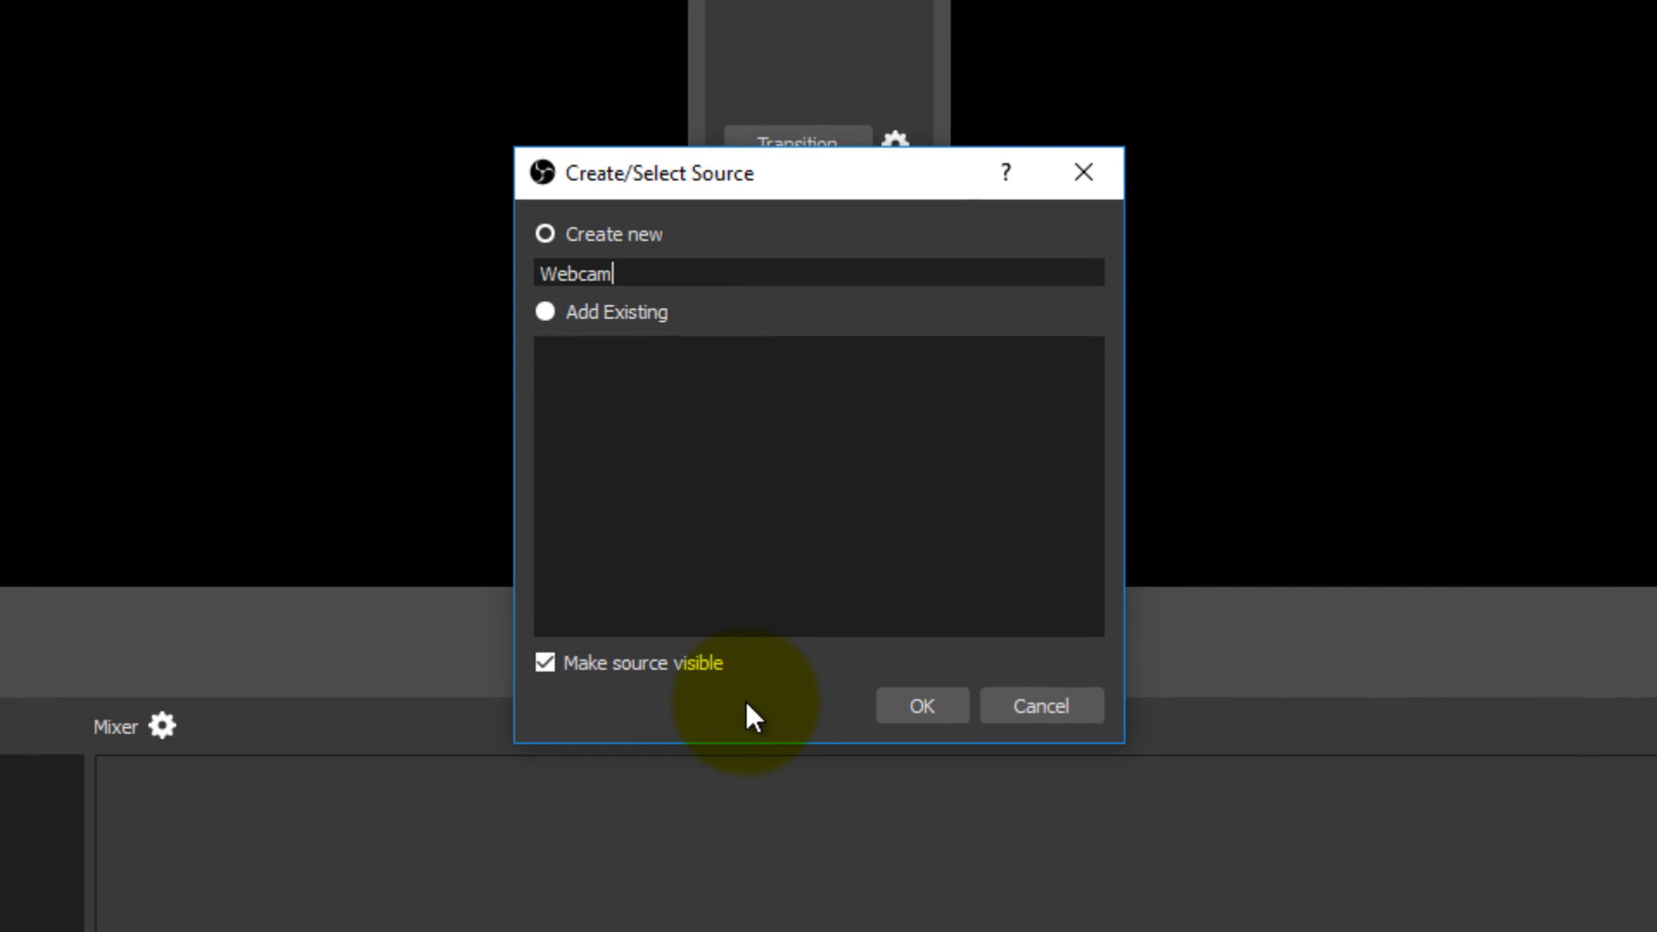
click(922, 706)
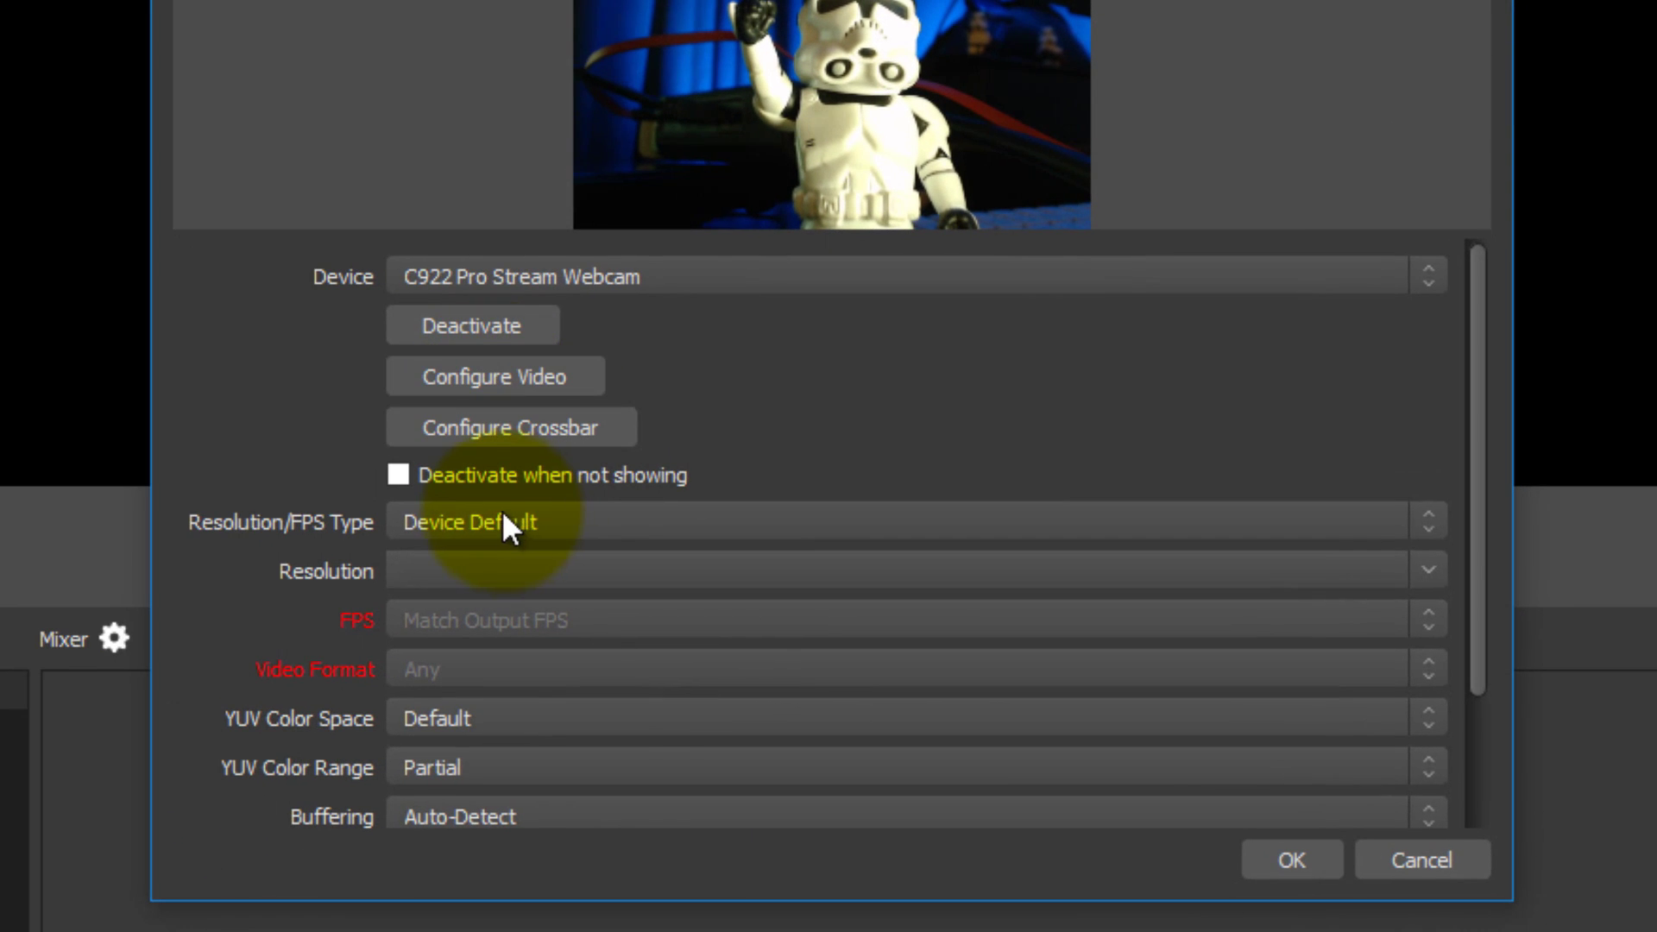
Step: Set the Webcam's Resolution/FPS Type to Custom with a 1920x1080 resolution
click(503, 516)
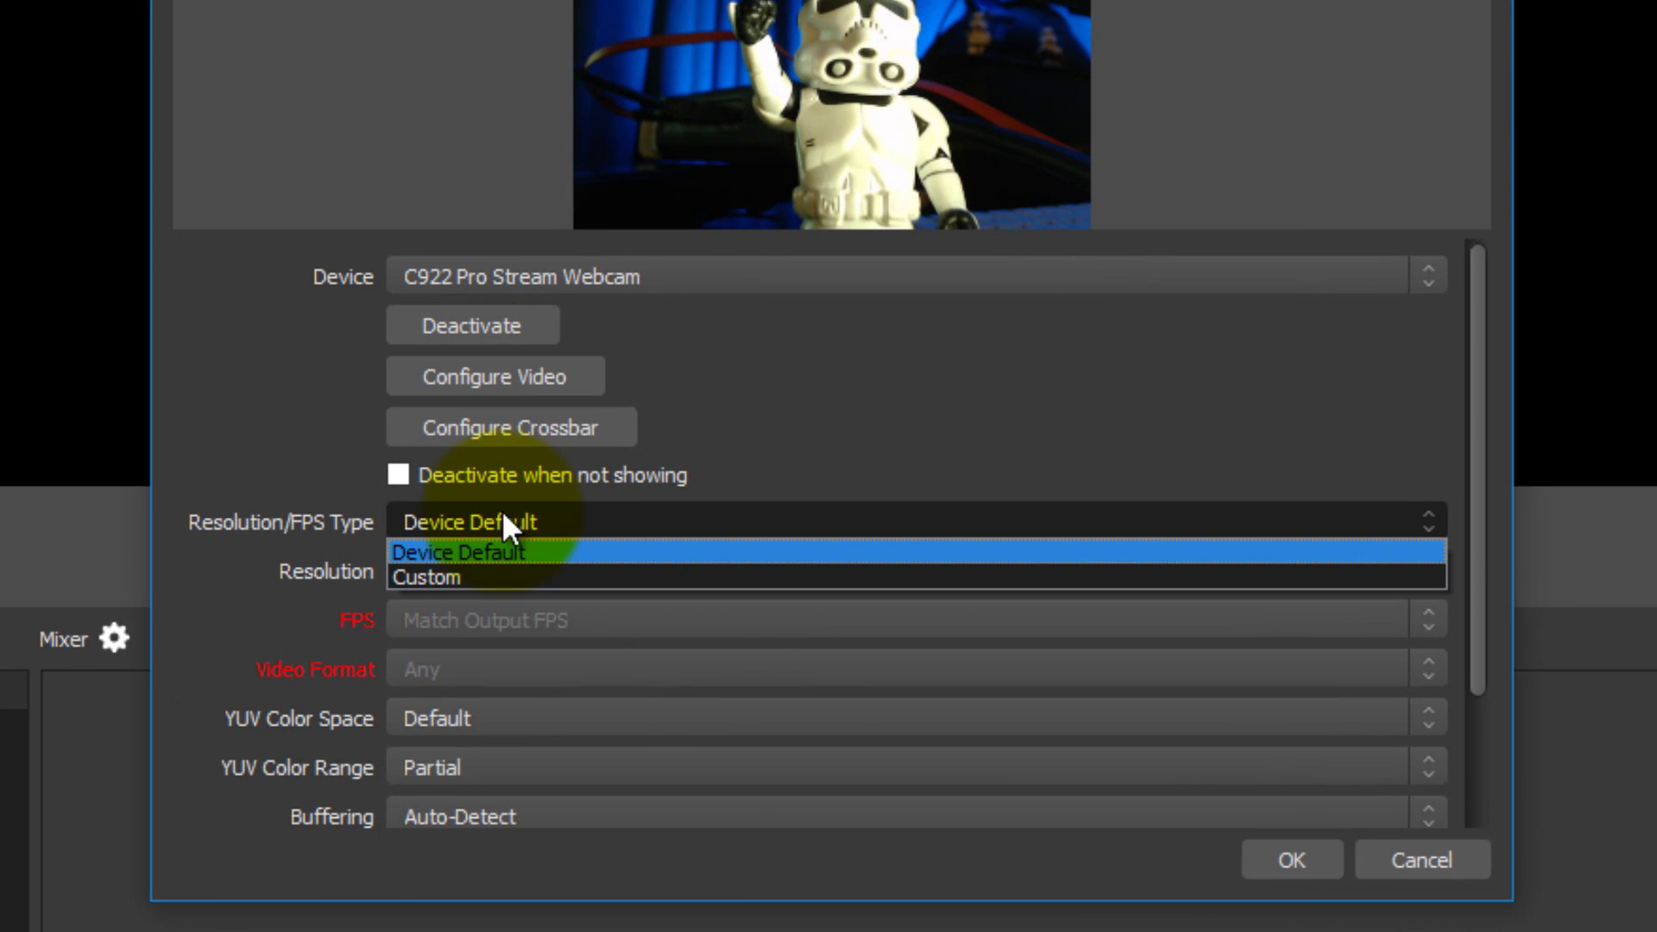
click(480, 578)
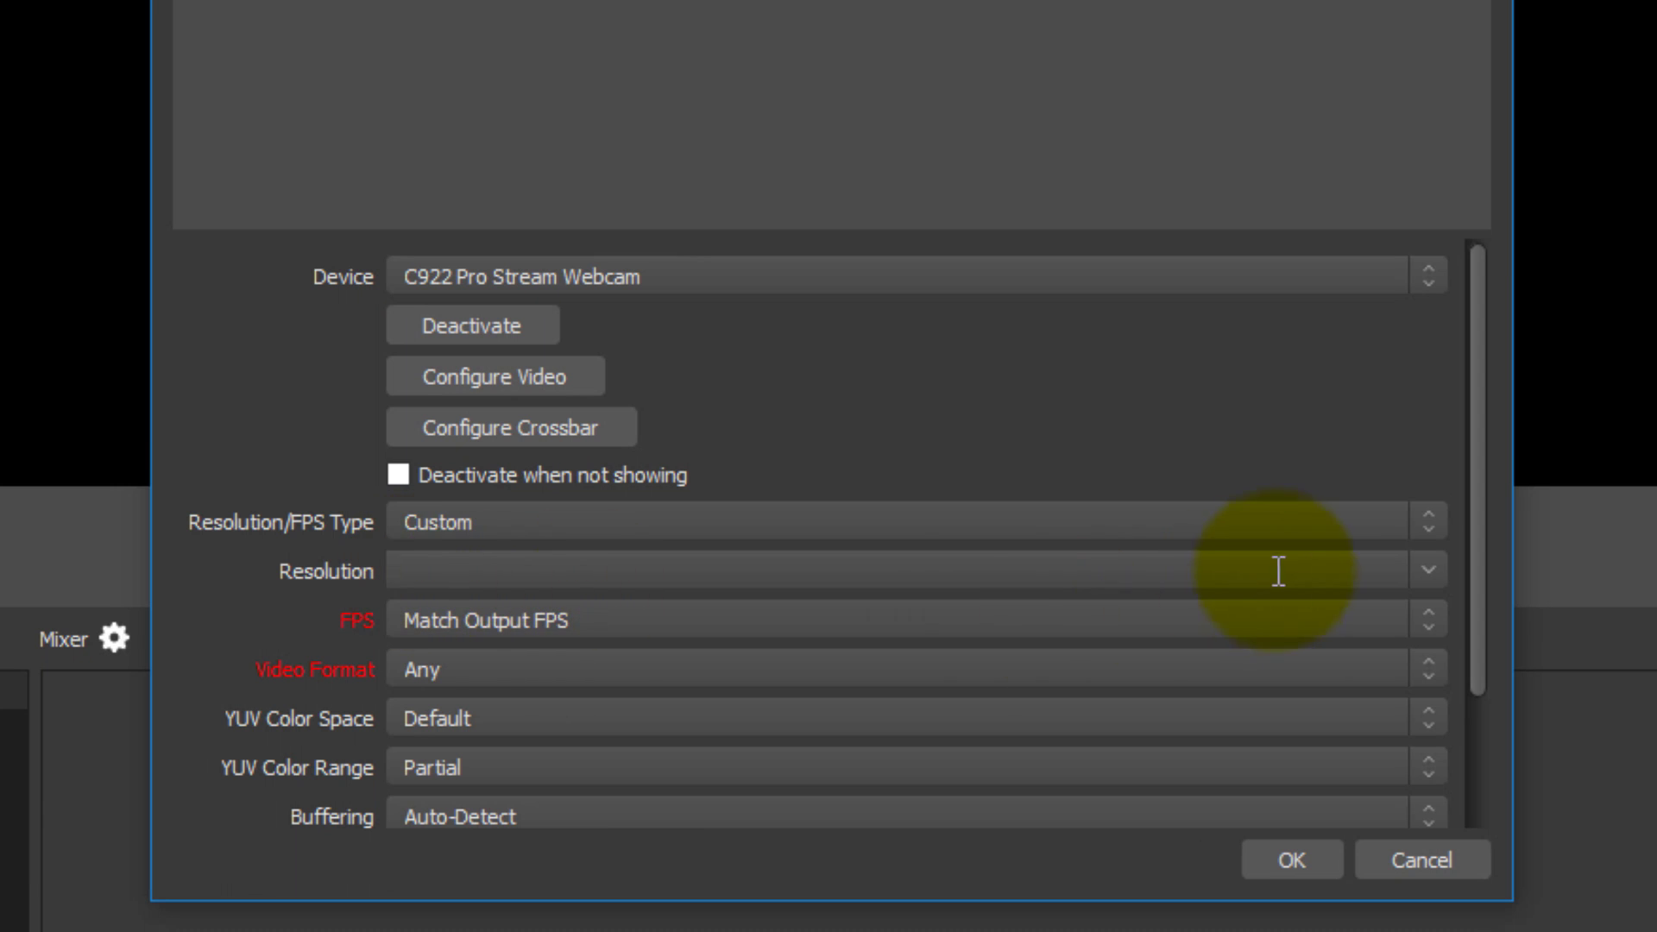
click(1430, 568)
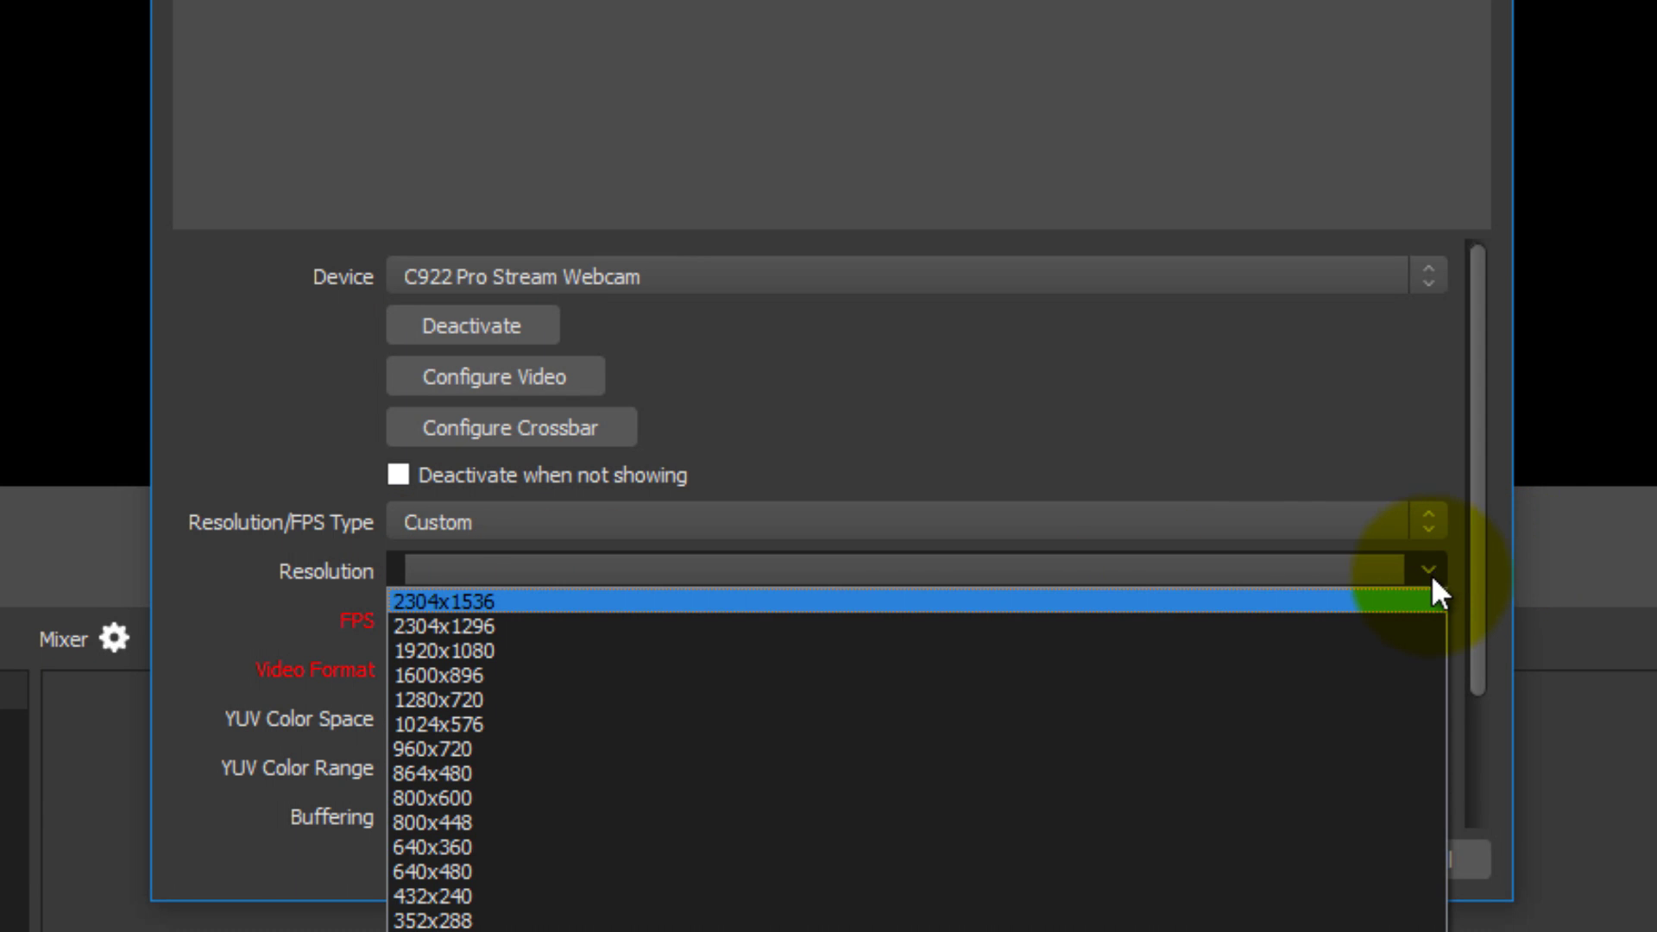
click(1310, 653)
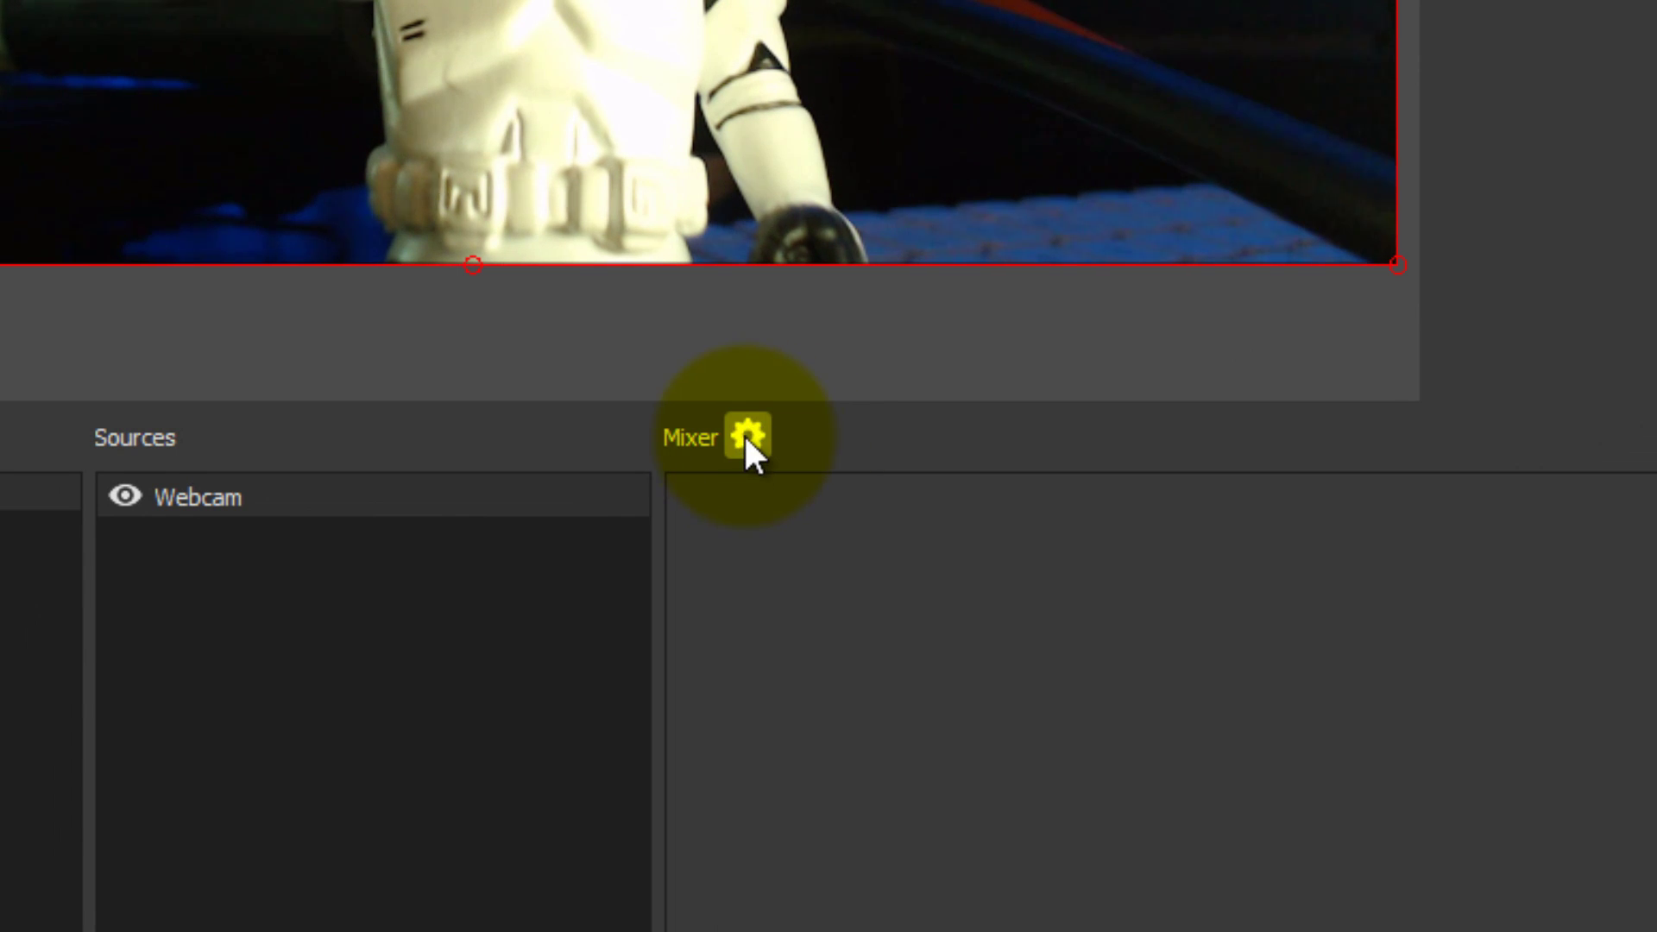
click(744, 439)
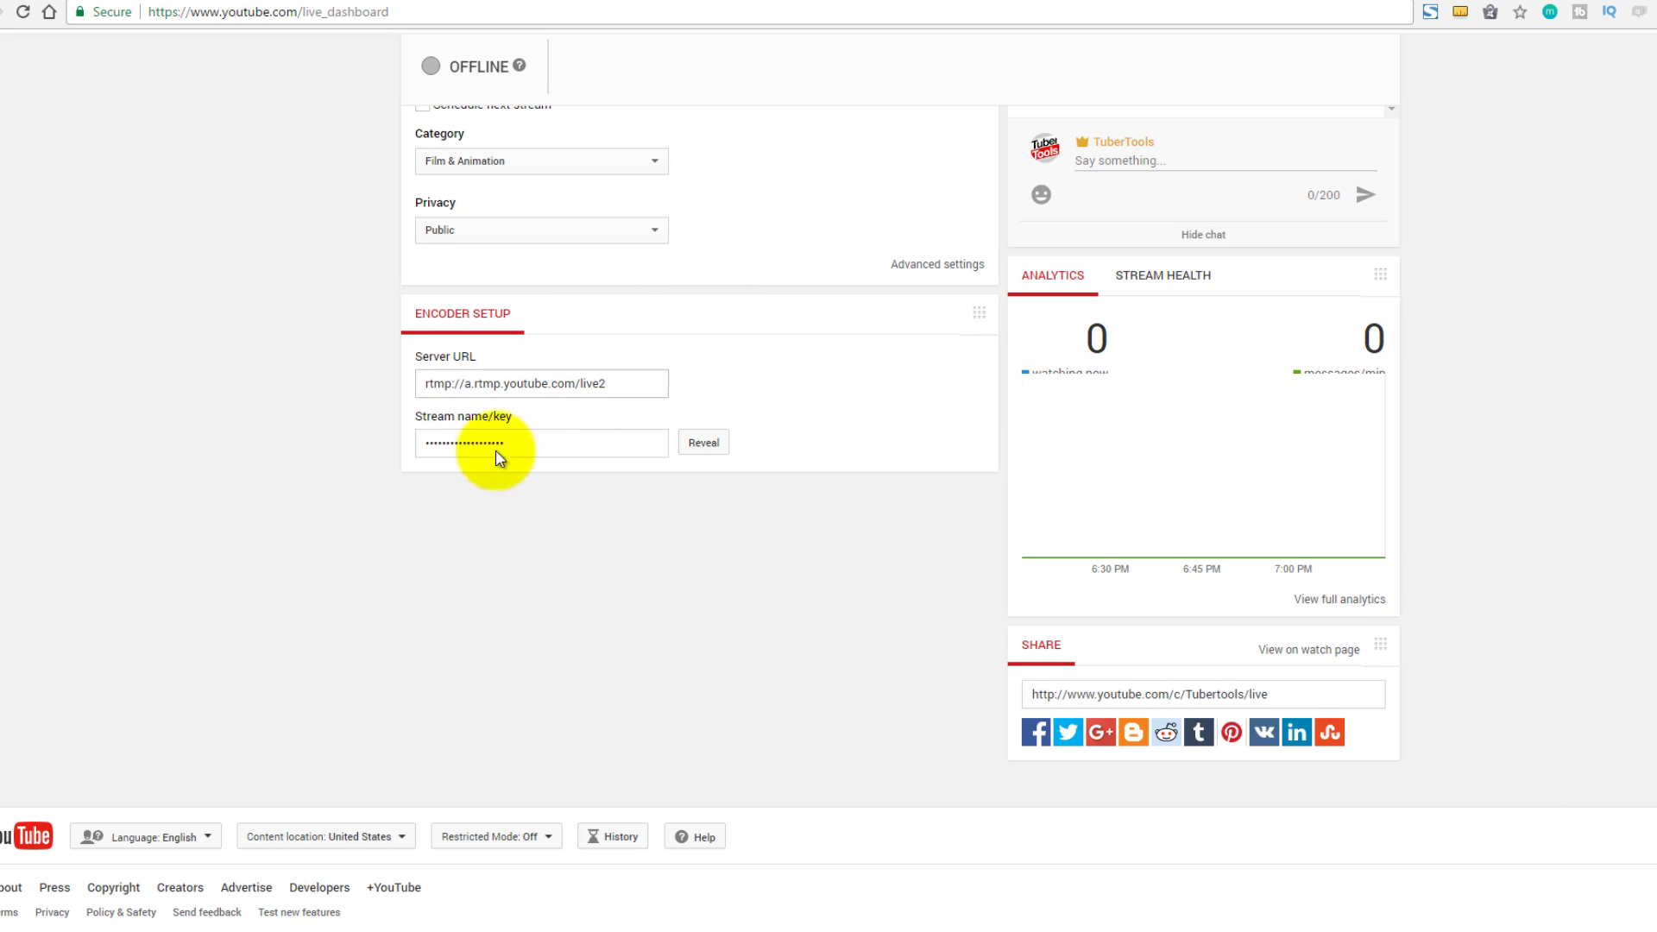
Step: View the live stream's Advanced settings, then return to its Basic info
scroll(370, 432, up, 8)
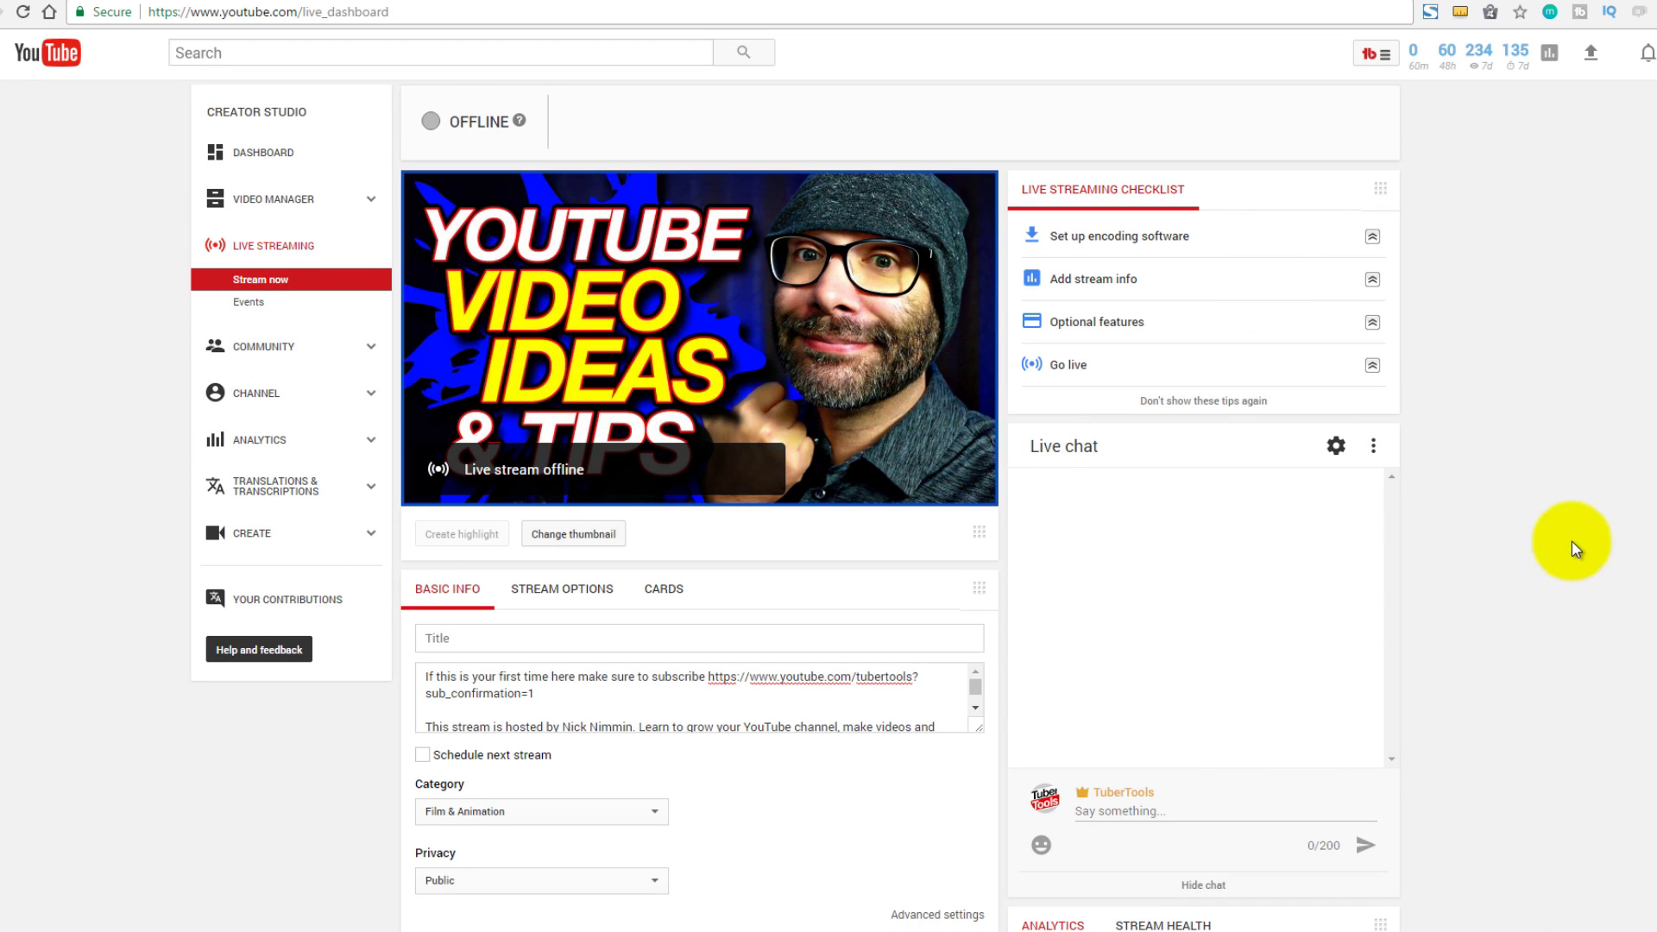
scroll(518, 340, down, 3)
click(507, 335)
click(566, 401)
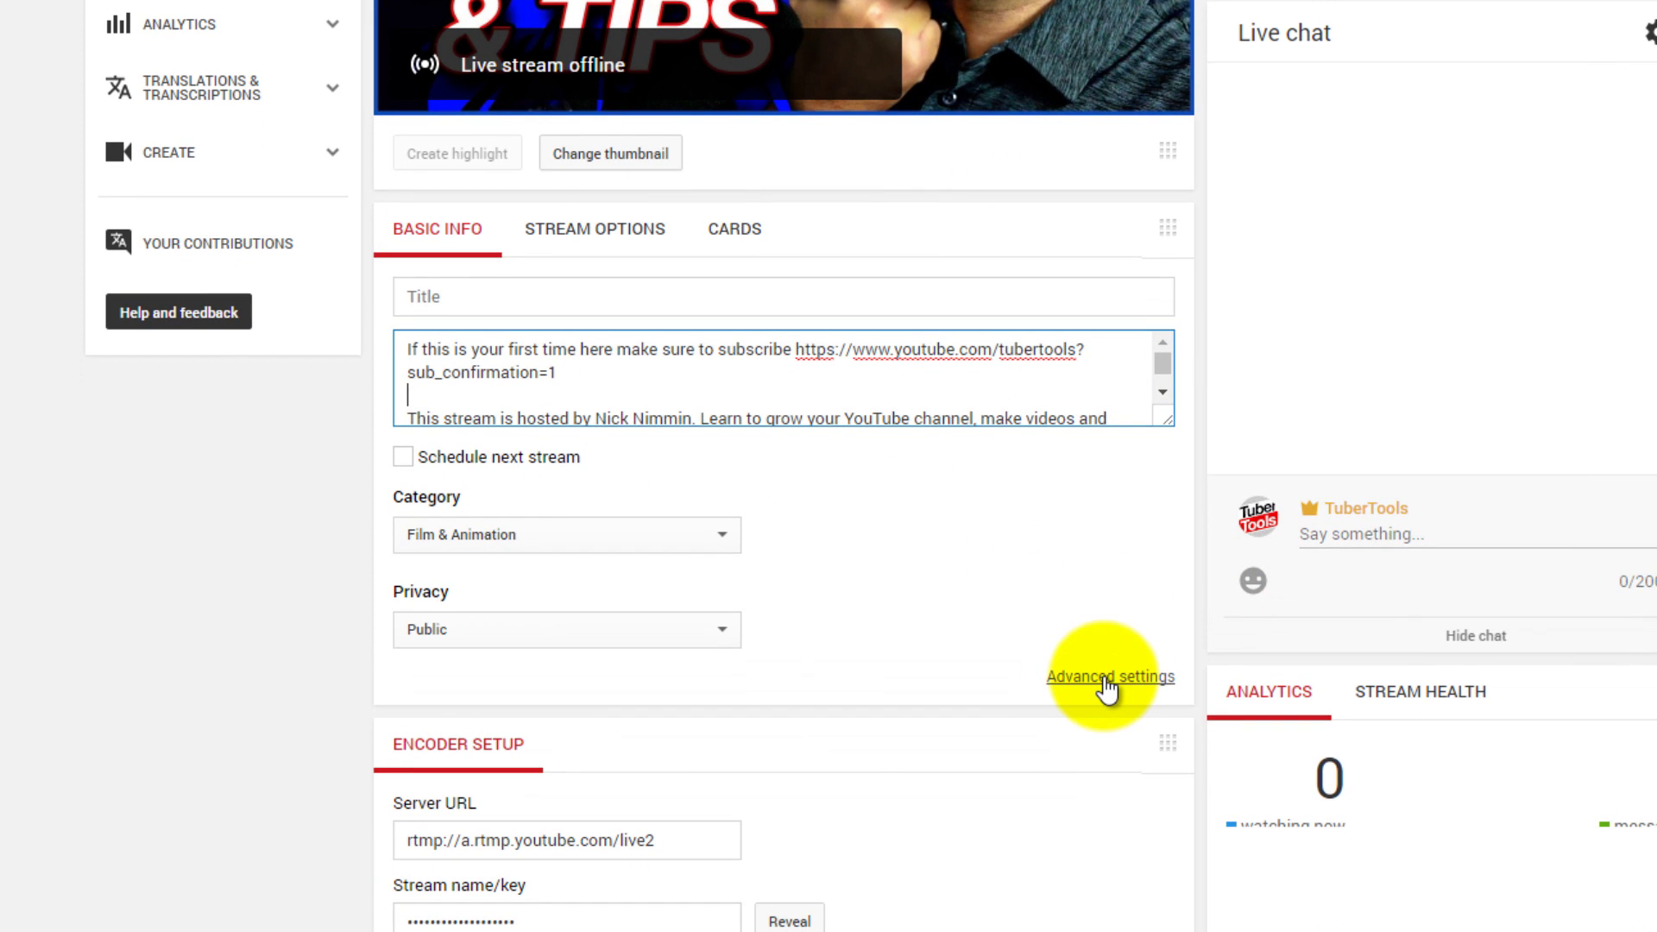
click(1105, 679)
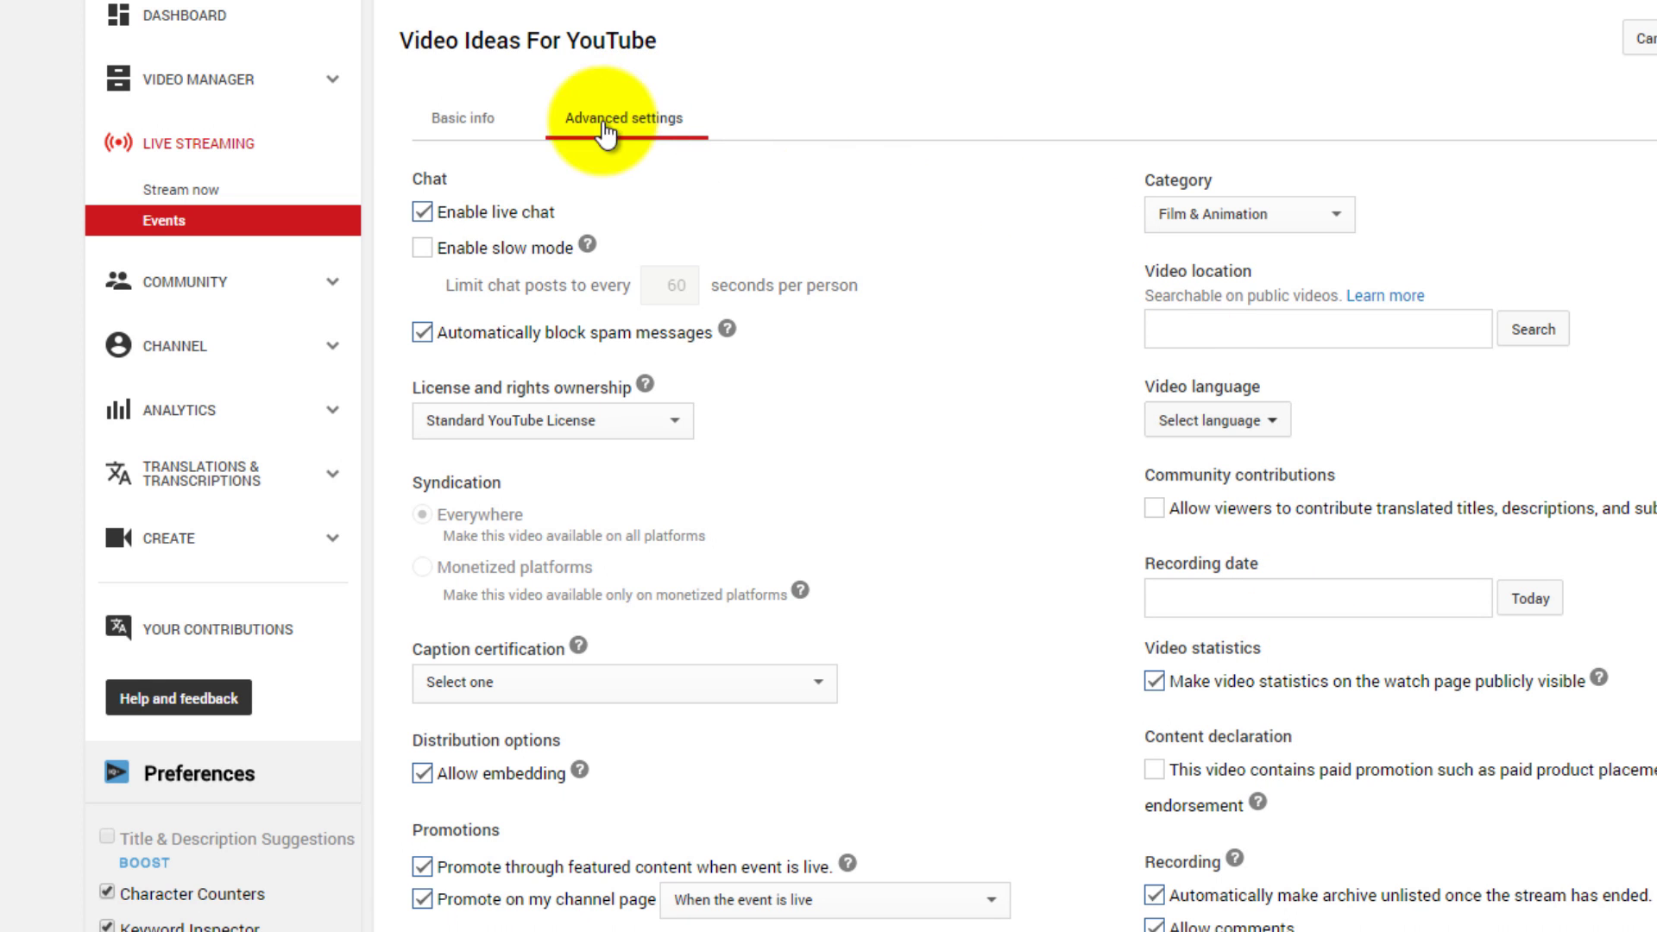
click(477, 125)
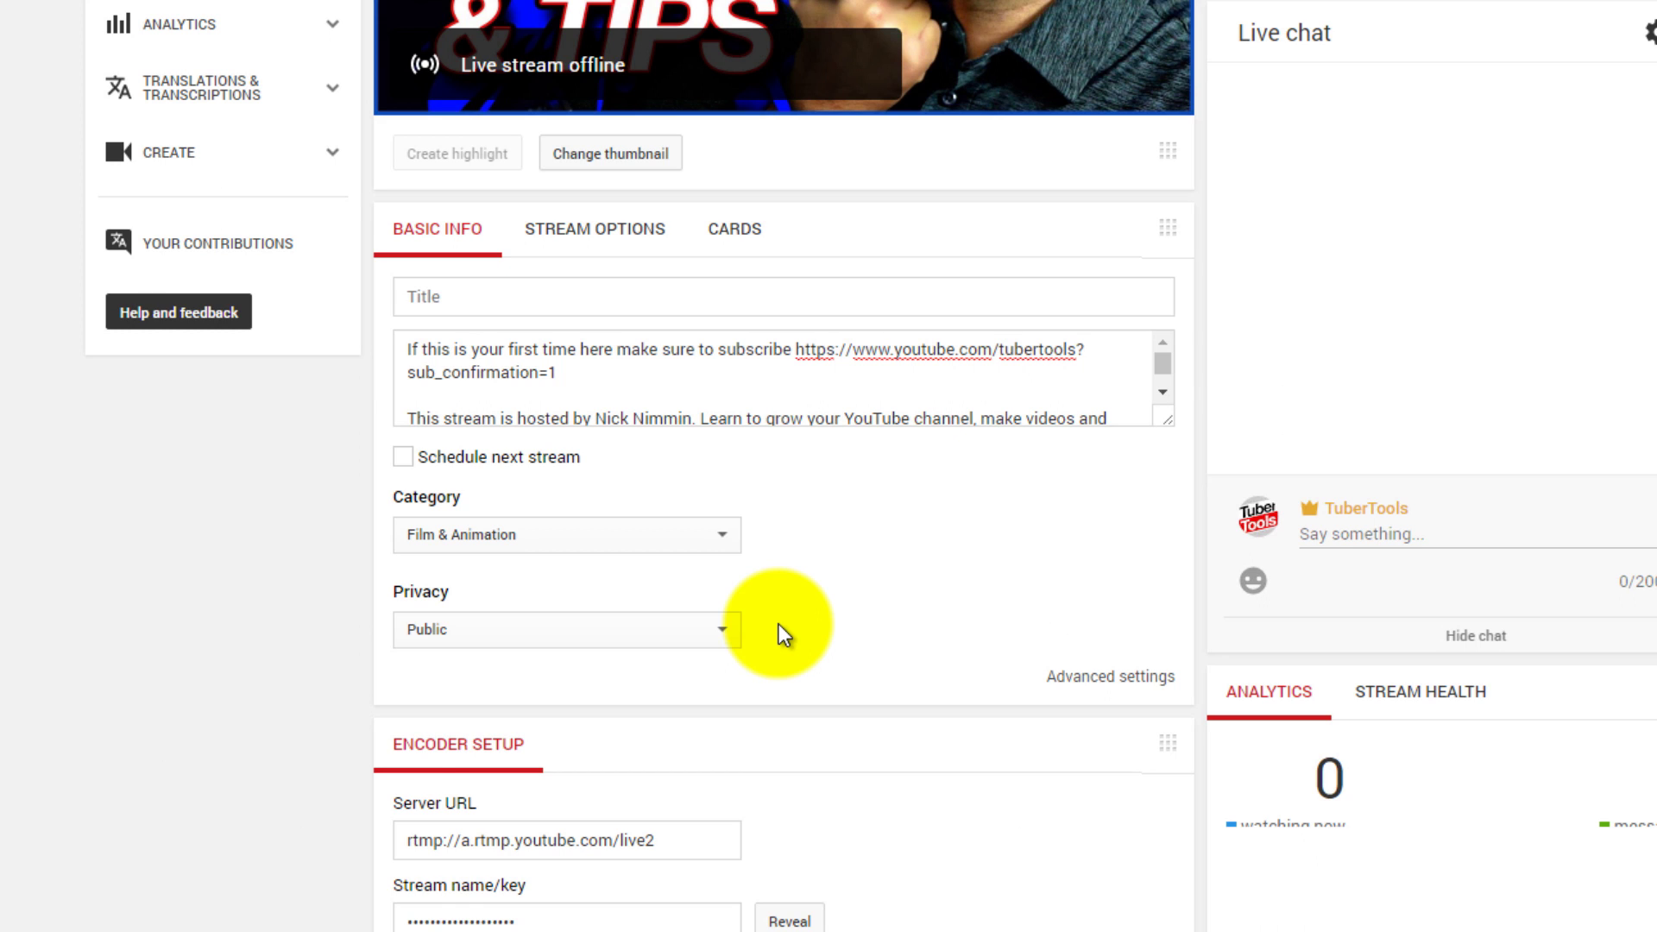
Step: Leave the stream's privacy set to Public
click(609, 639)
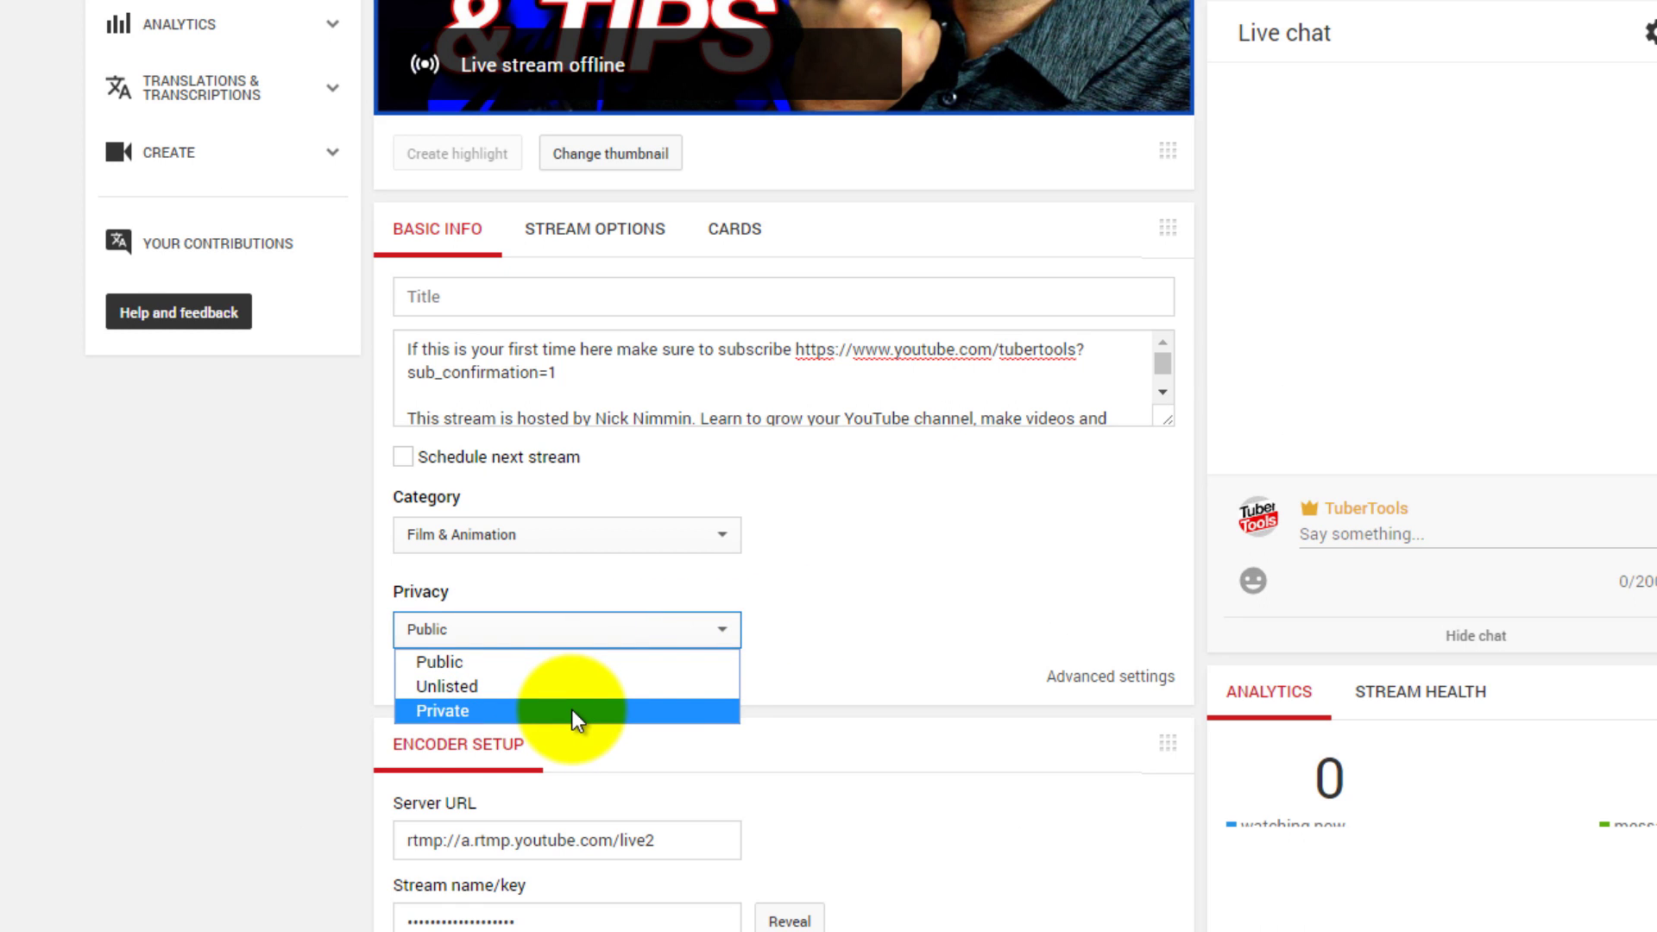
click(139, 635)
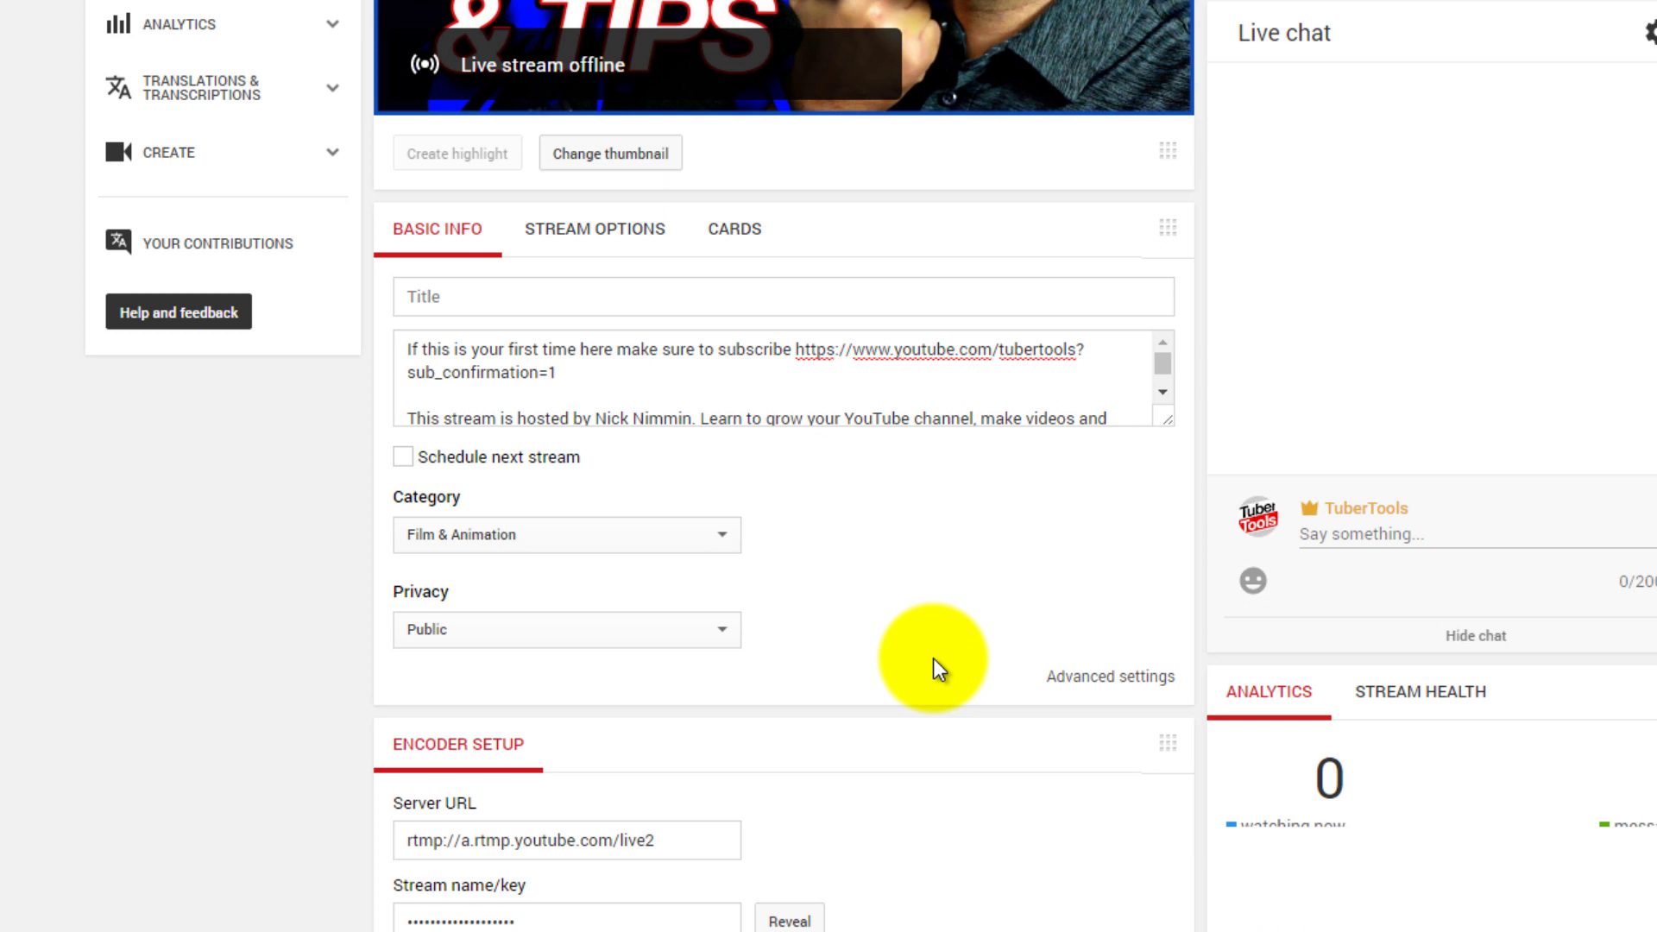
scroll(911, 655, up, 5)
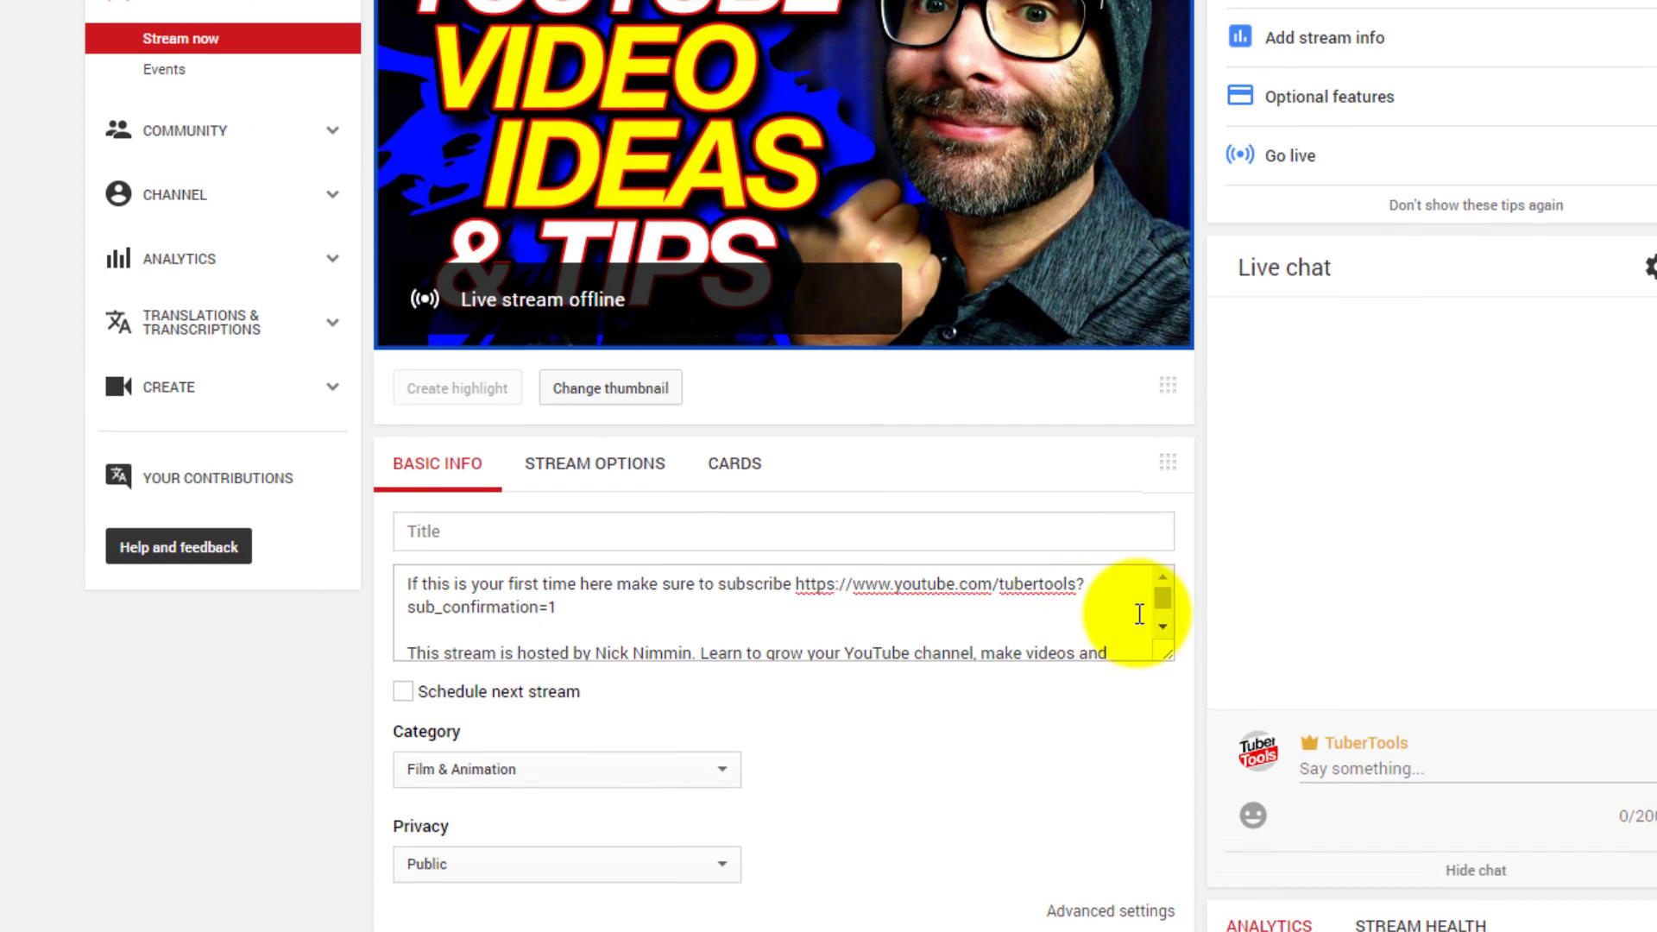
scroll(1587, 759, down, 2)
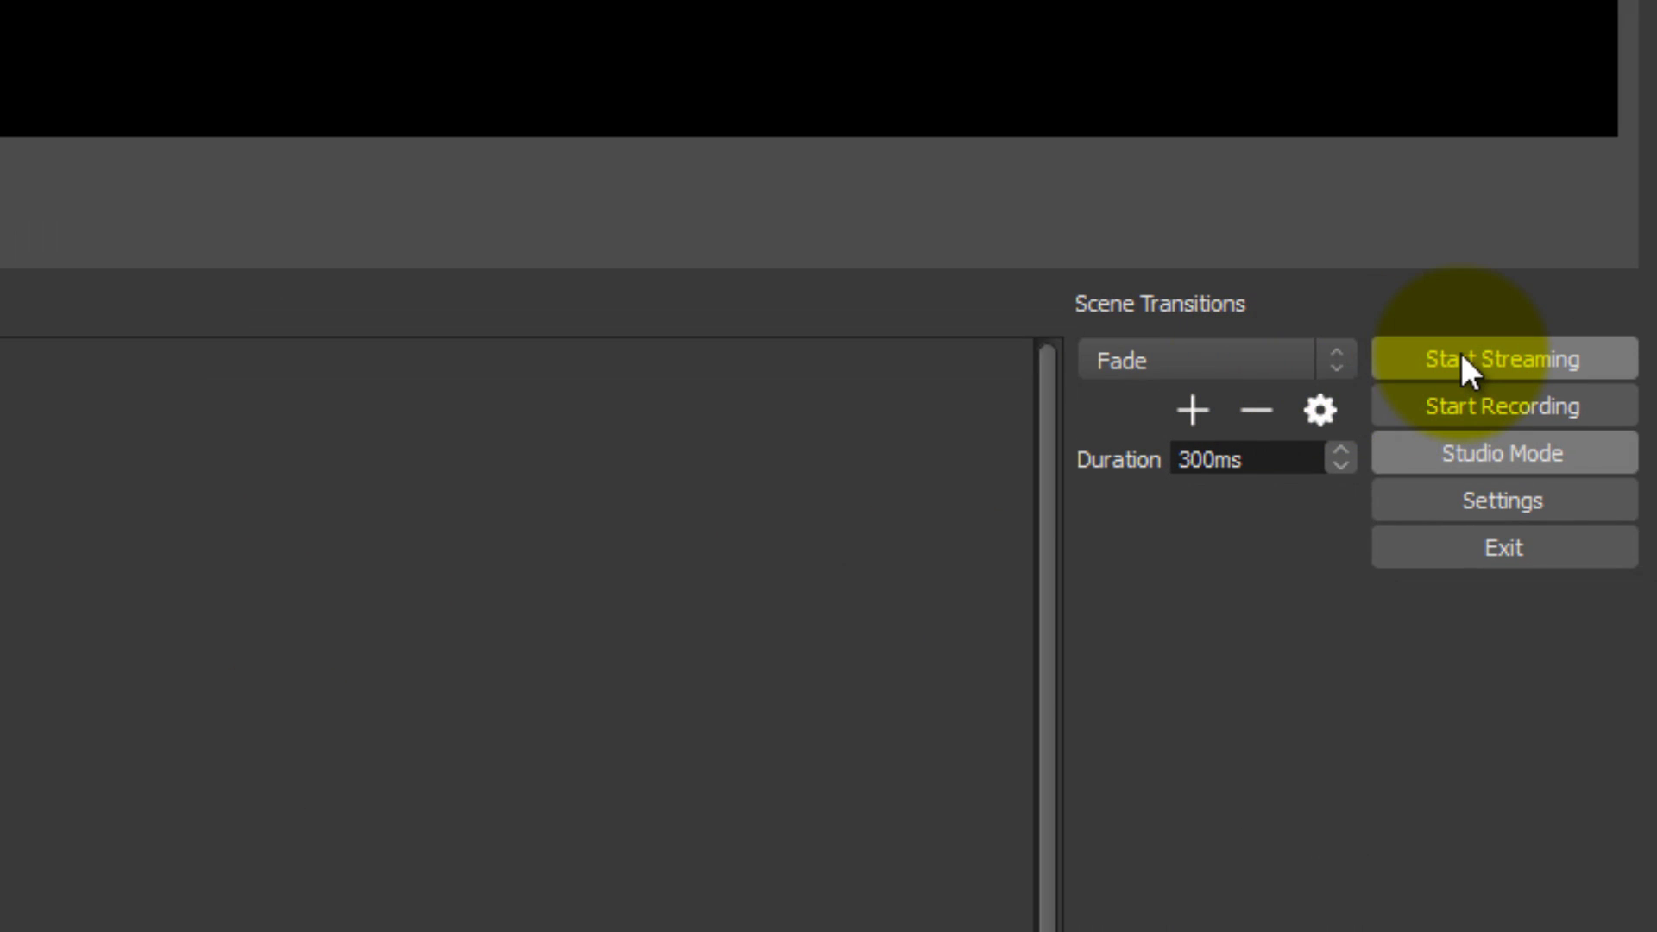
Step: Start streaming from OBS to YouTube
click(1462, 357)
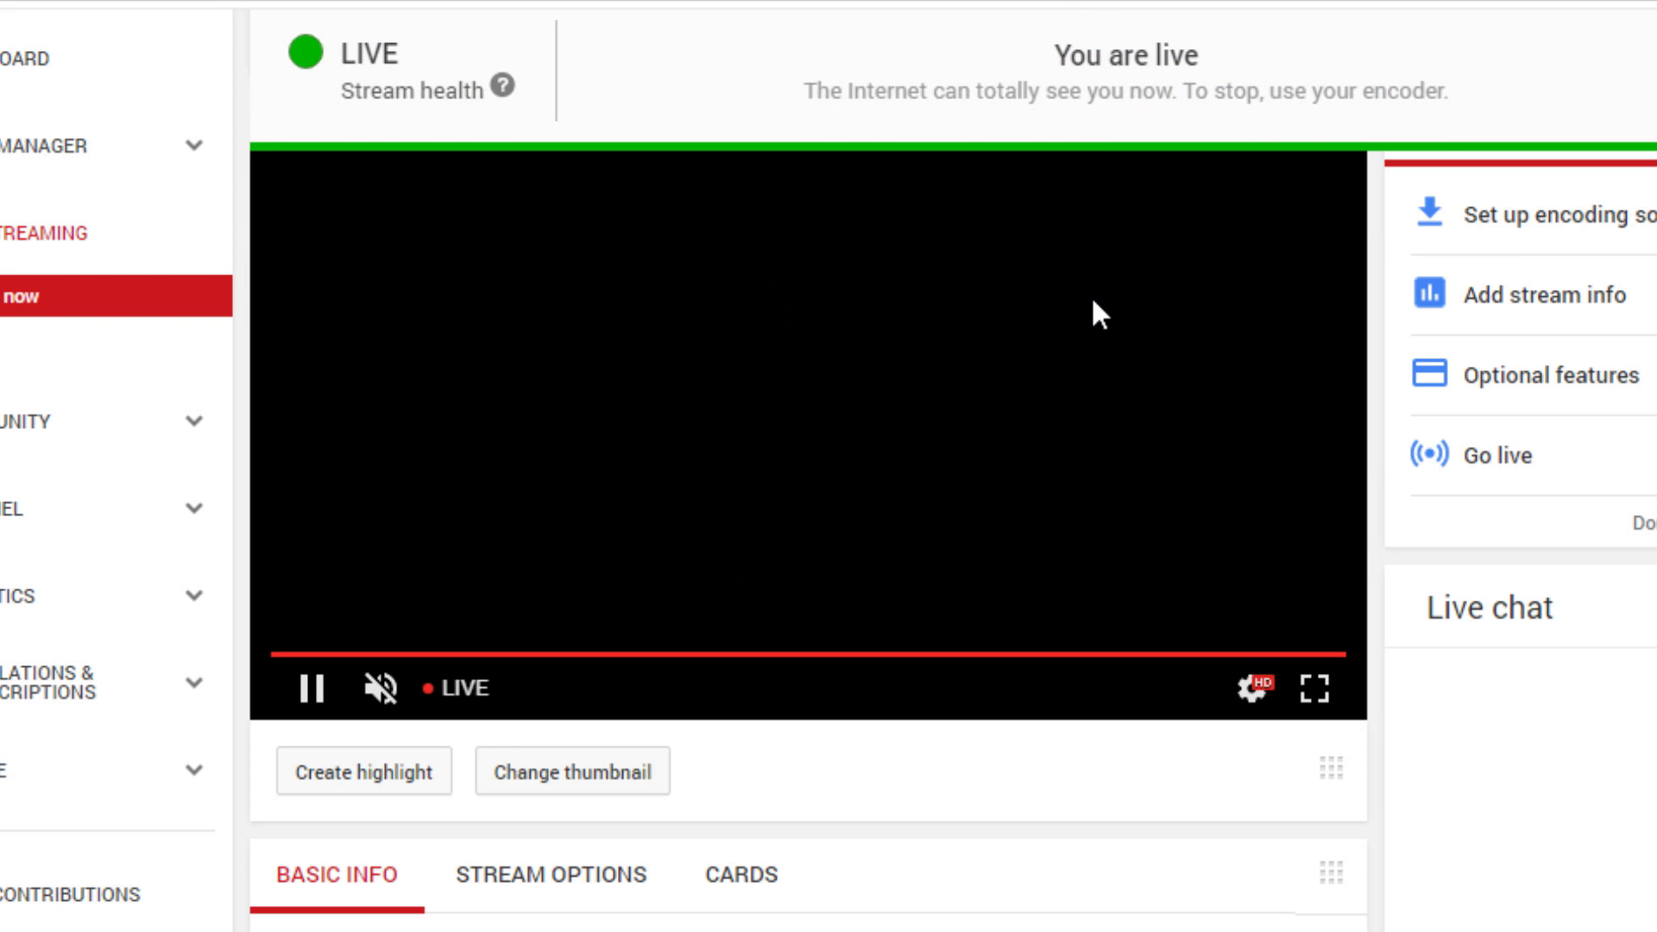
Step: Unmute the dashboard's live preview and settle its volume at a lower level
mouse_move(425, 687)
mouse_down()
mouse_move(498, 690)
mouse_move(452, 688)
mouse_up()
click(317, 688)
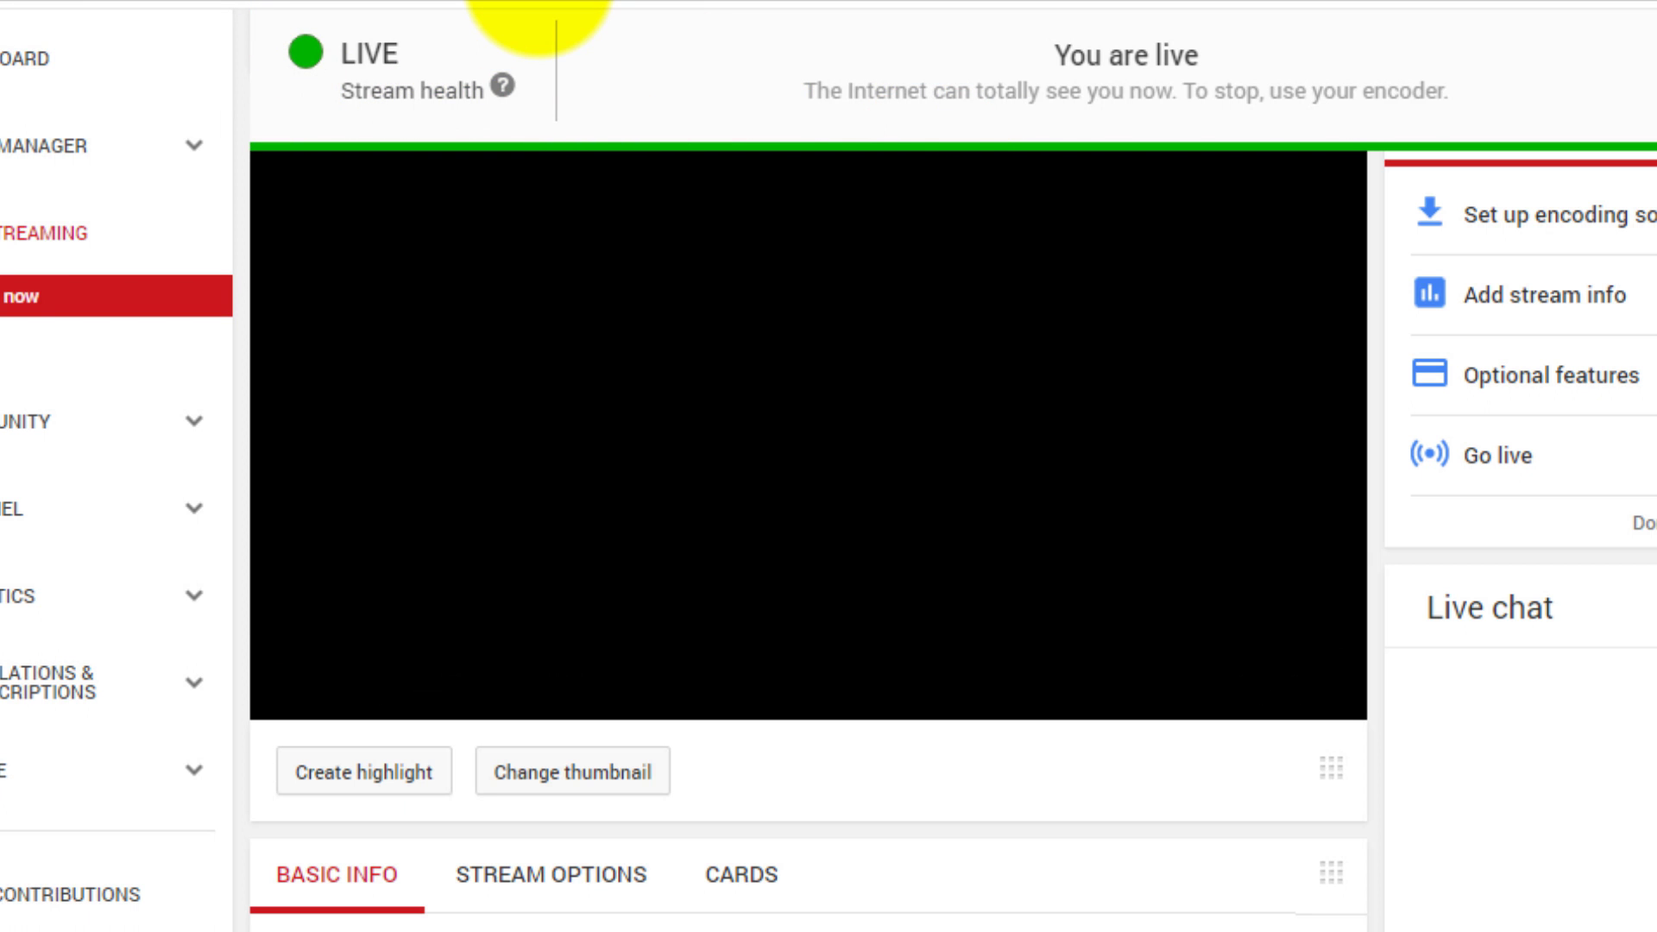
scroll(809, 517, down, 8)
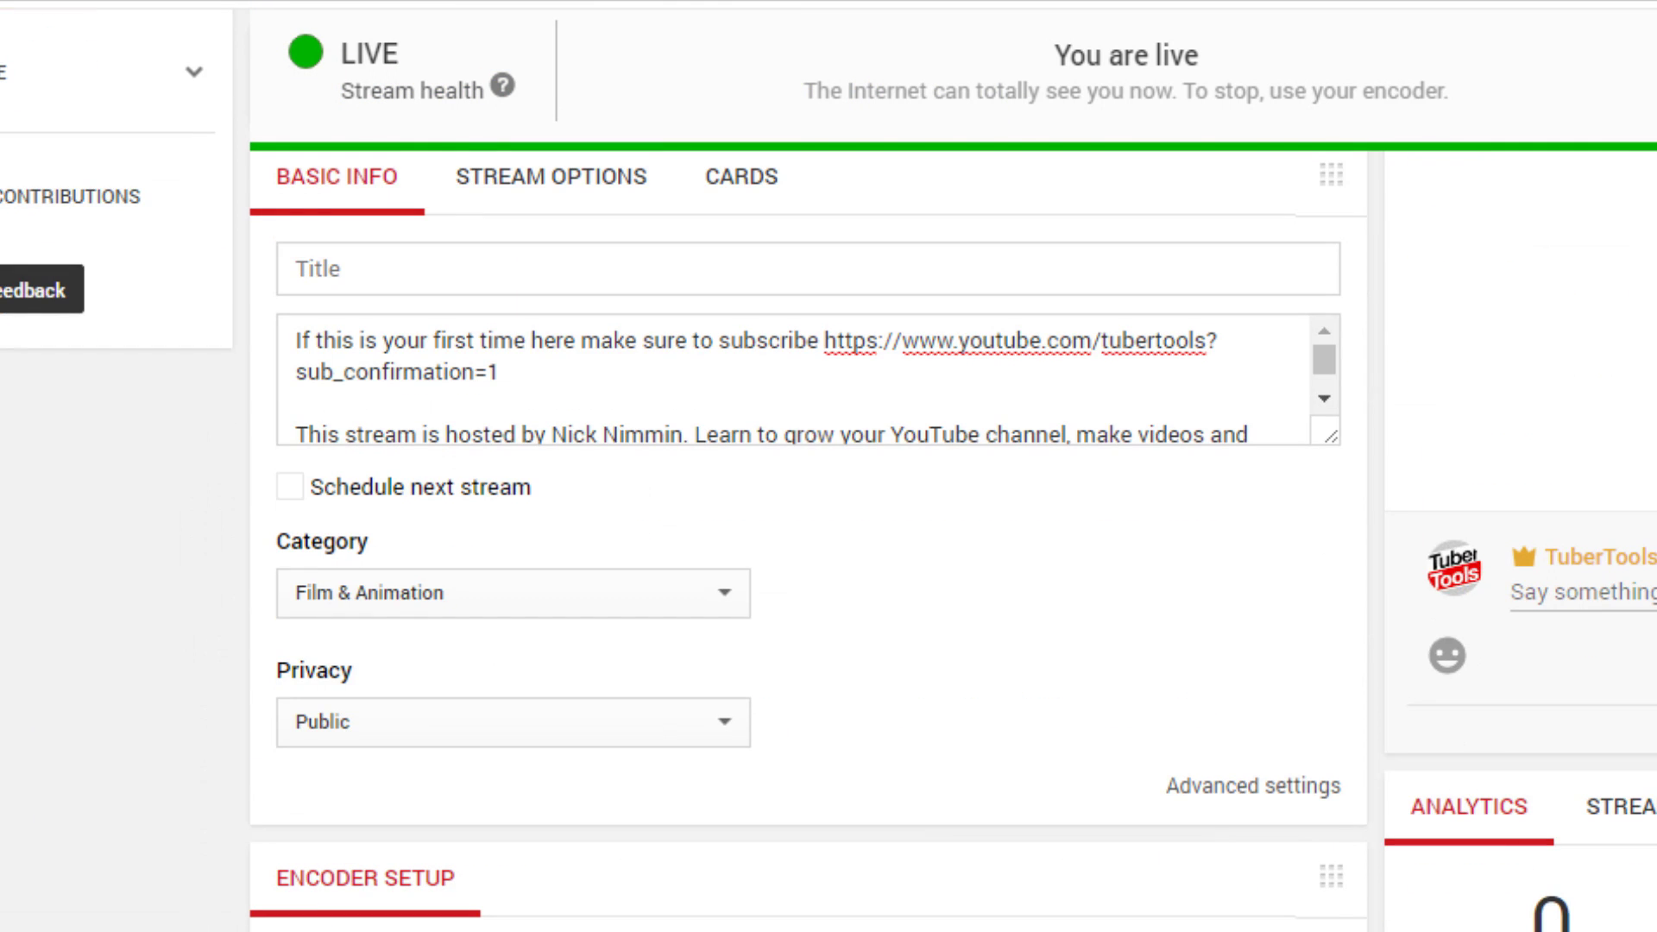
scroll(808, 517, up, 10)
scroll(808, 517, down, 7)
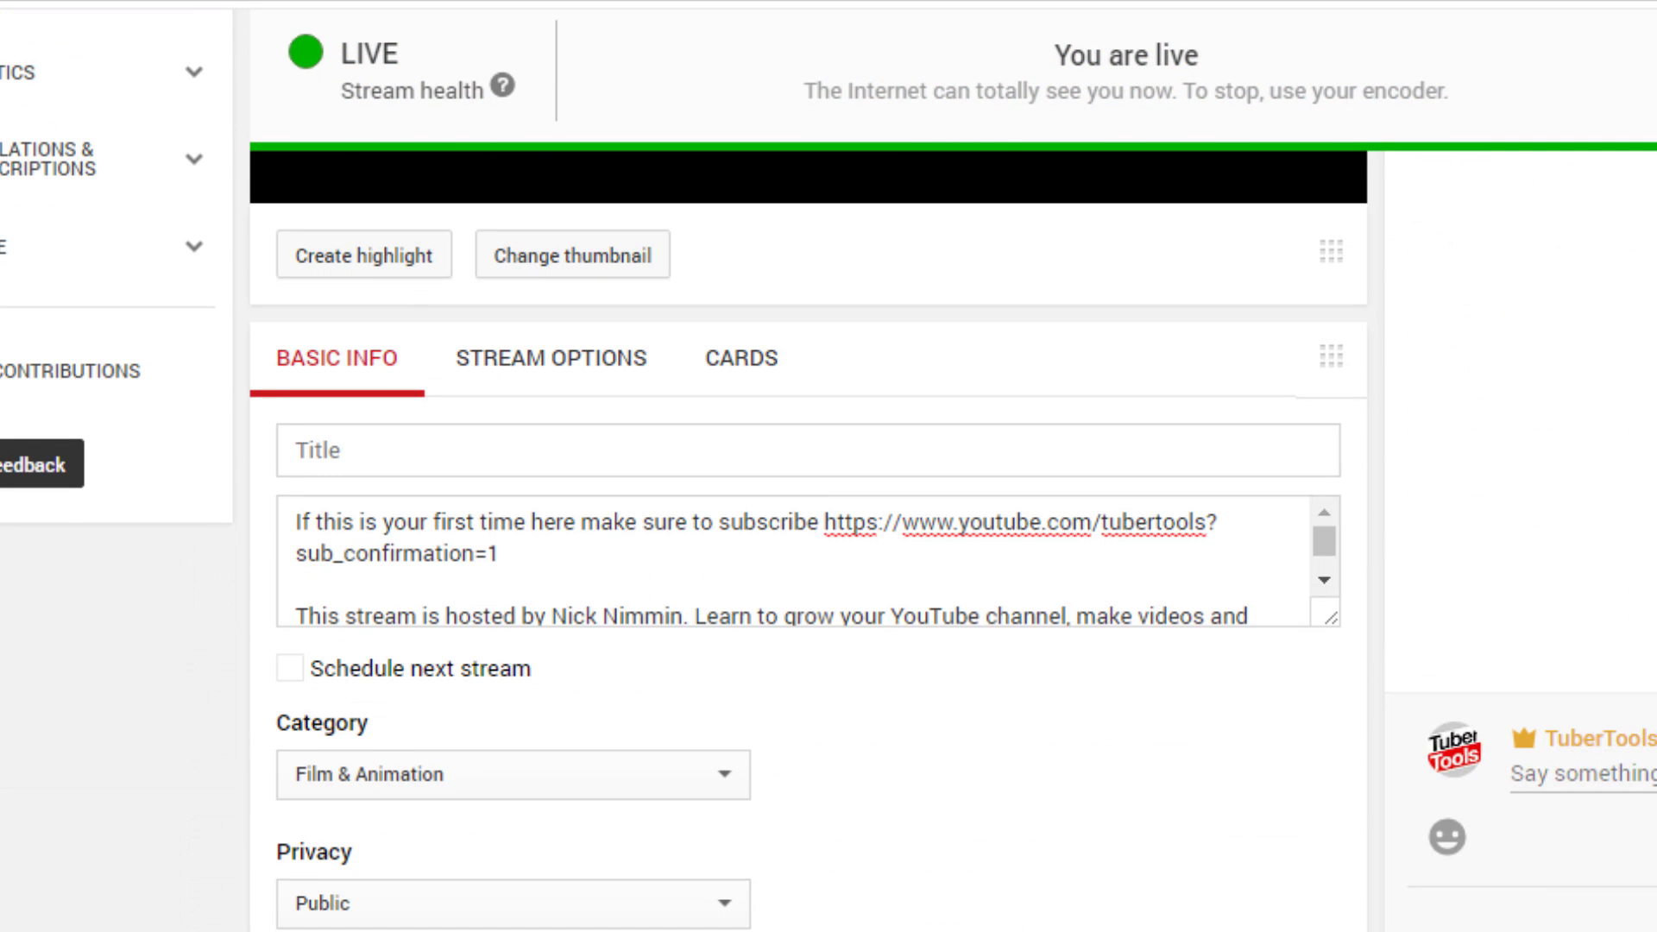
scroll(808, 518, up, 5)
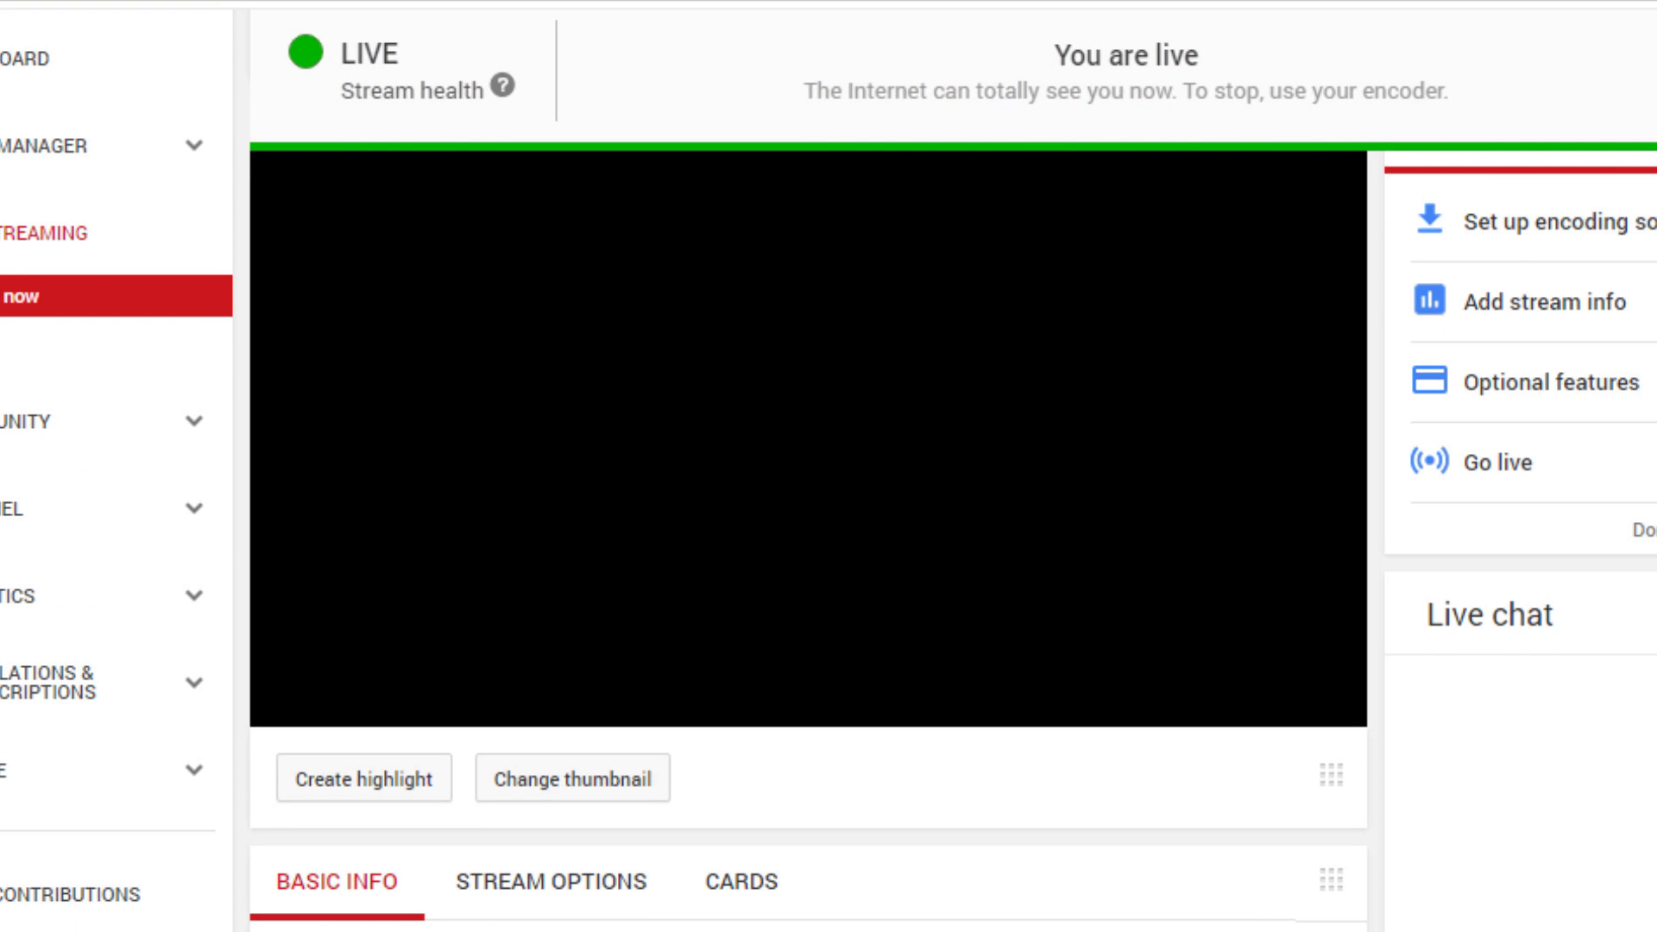
scroll(809, 518, down, 1)
scroll(809, 518, up, 3)
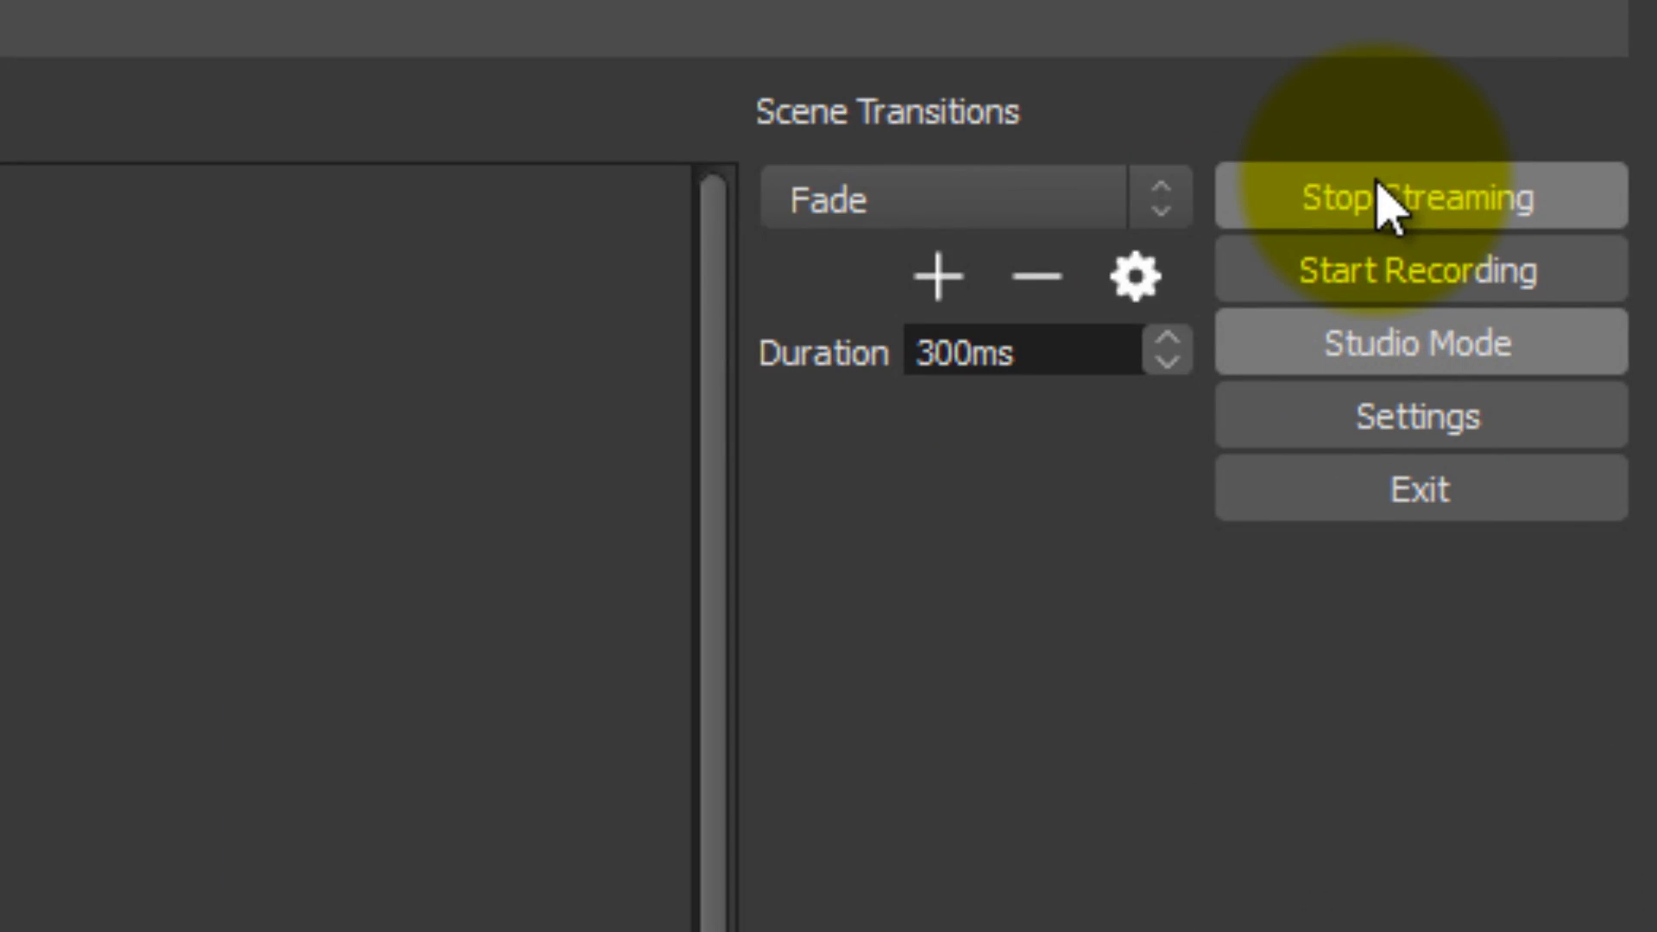
Step: Stop the OBS broadcast to YouTube
click(1381, 200)
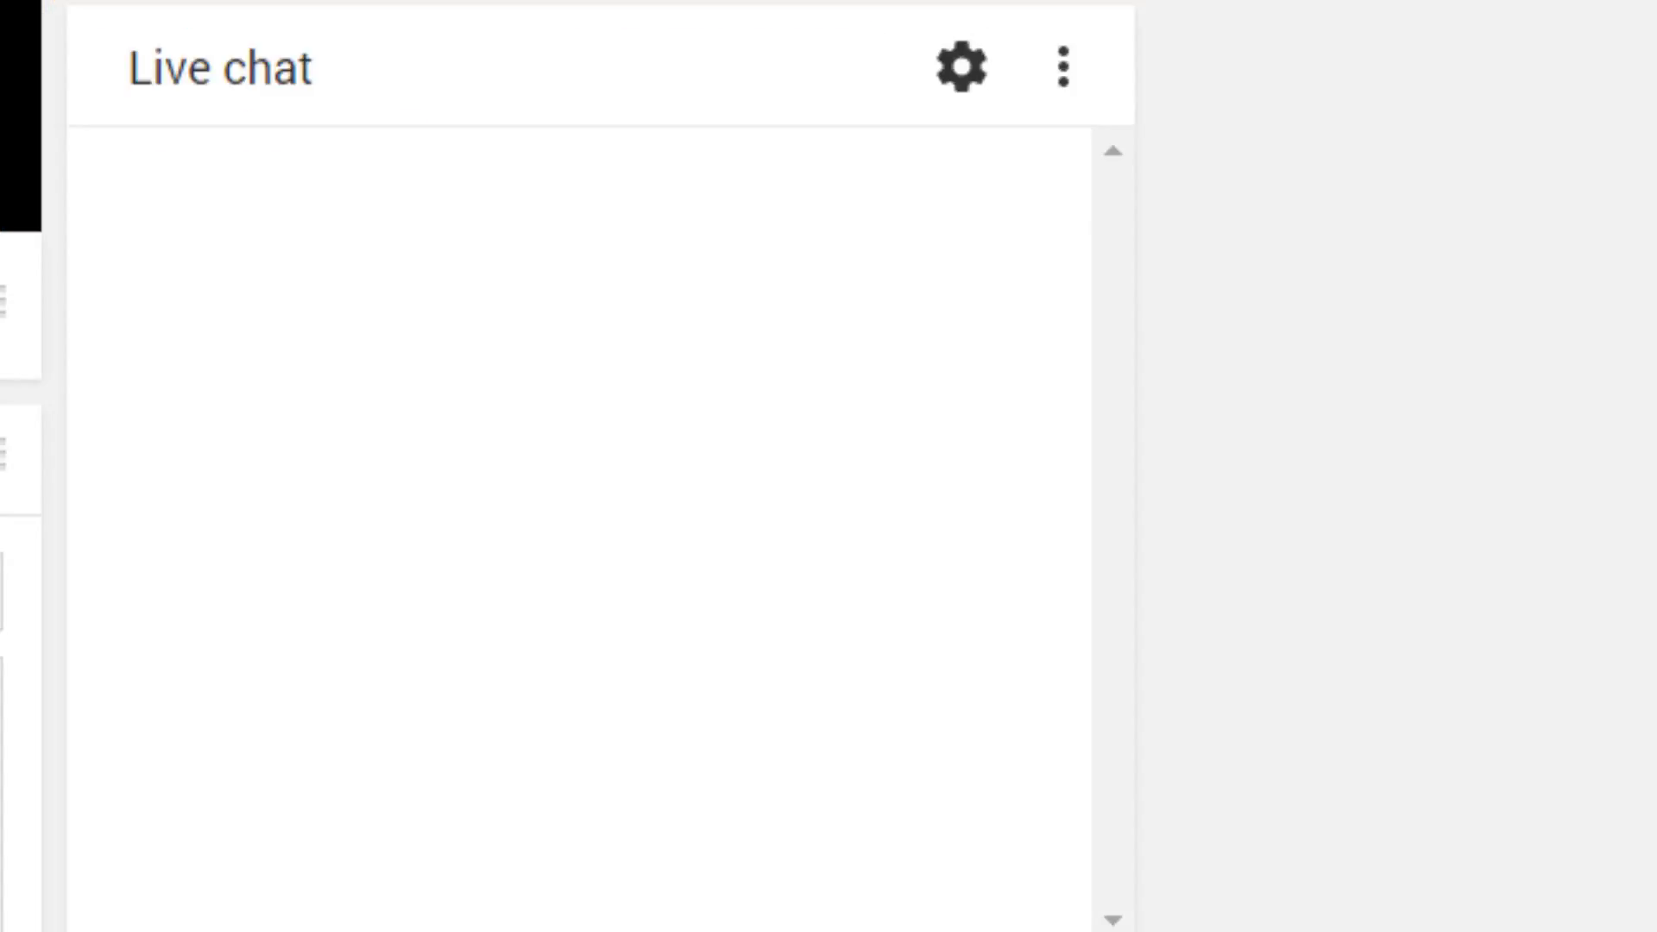